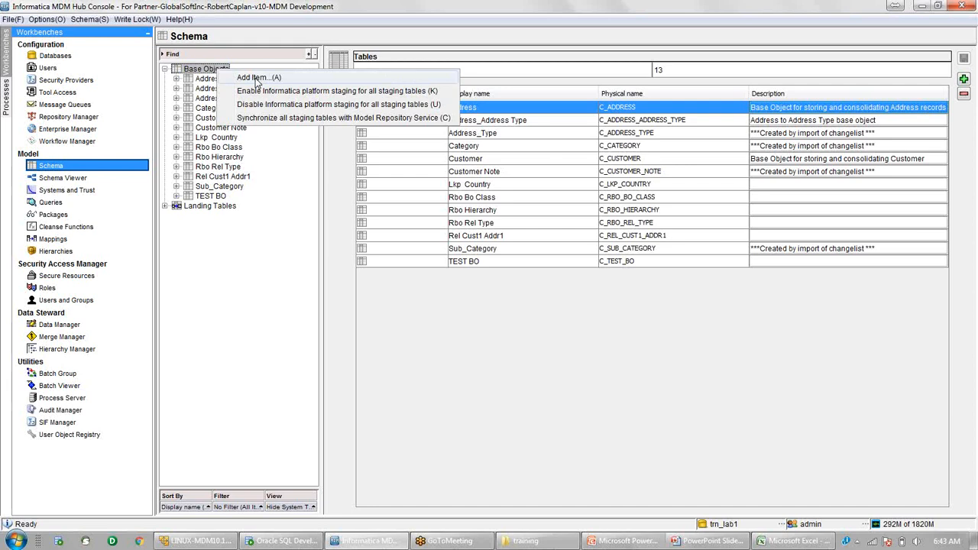
# Create base object Customer1 (C_CUSTOMER1) on the CMX_DATA and CMX_INDX tablespaces.
pyautogui.click(258, 80)
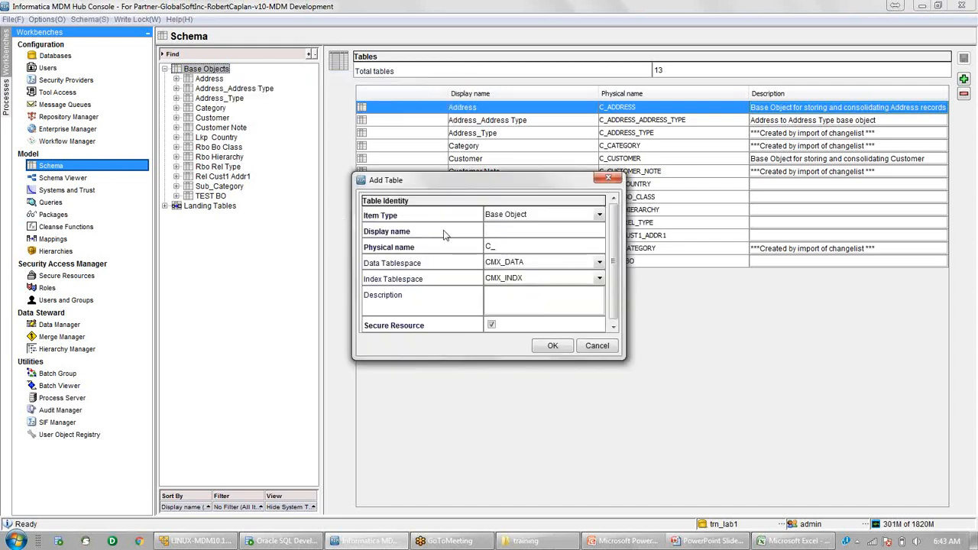
pyautogui.write('Customer')
pyautogui.press('Tab')
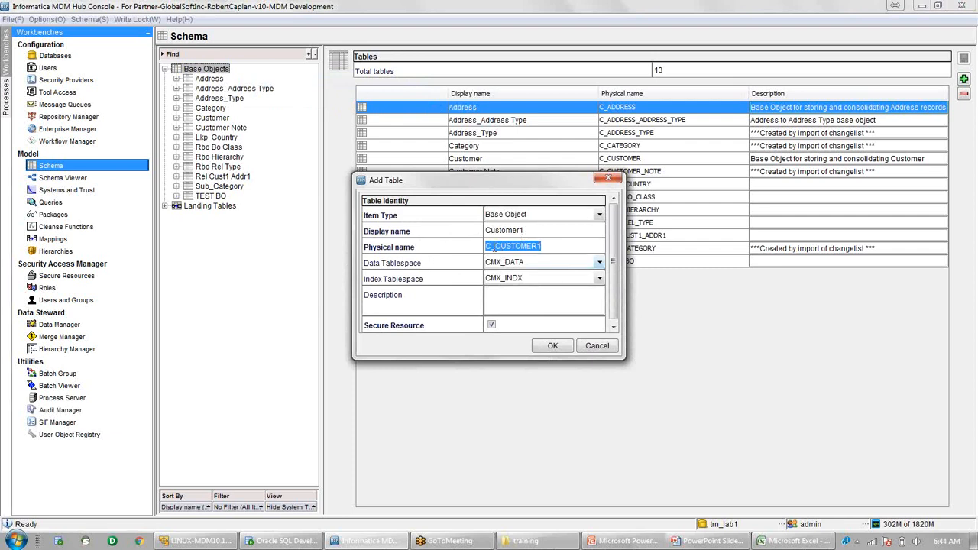
pyautogui.click(497, 246)
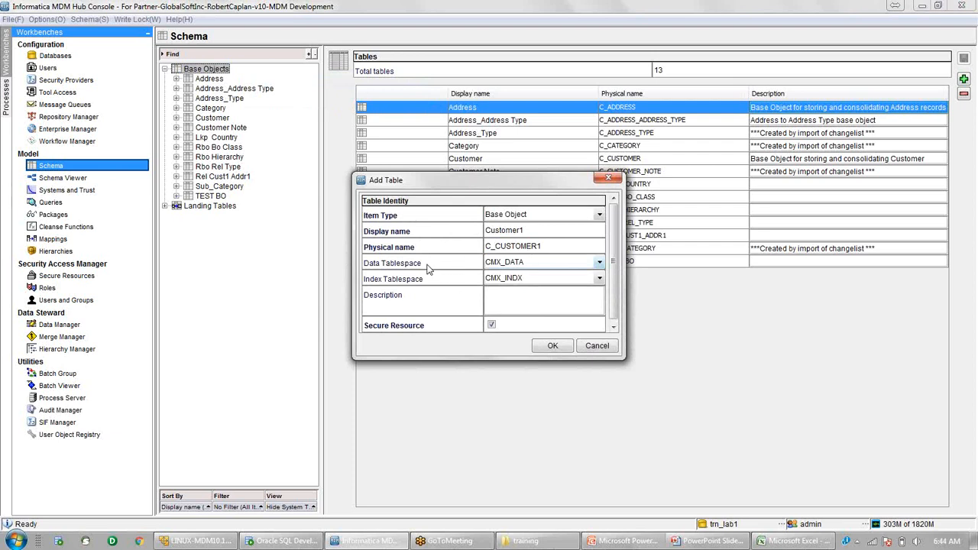
pyautogui.click(508, 265)
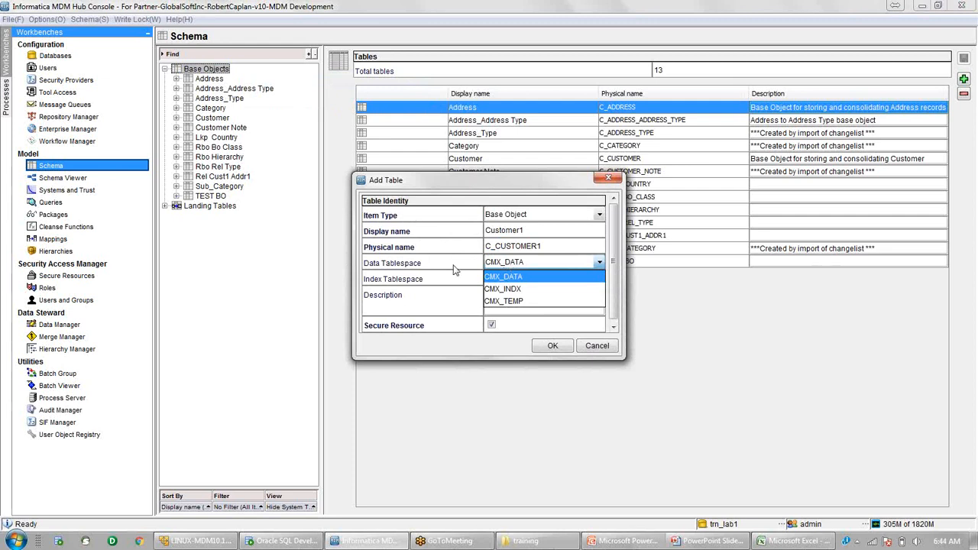
pyautogui.click(512, 276)
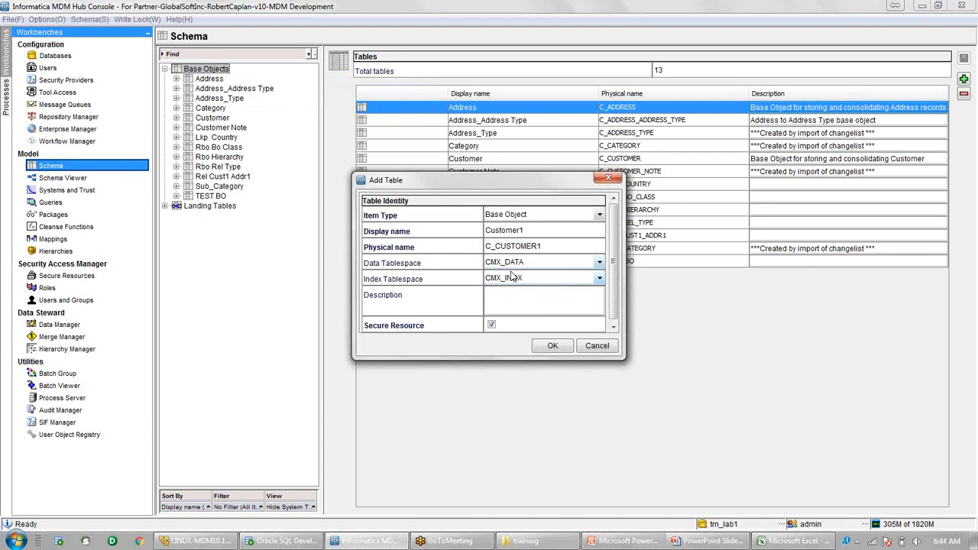
pyautogui.click(559, 349)
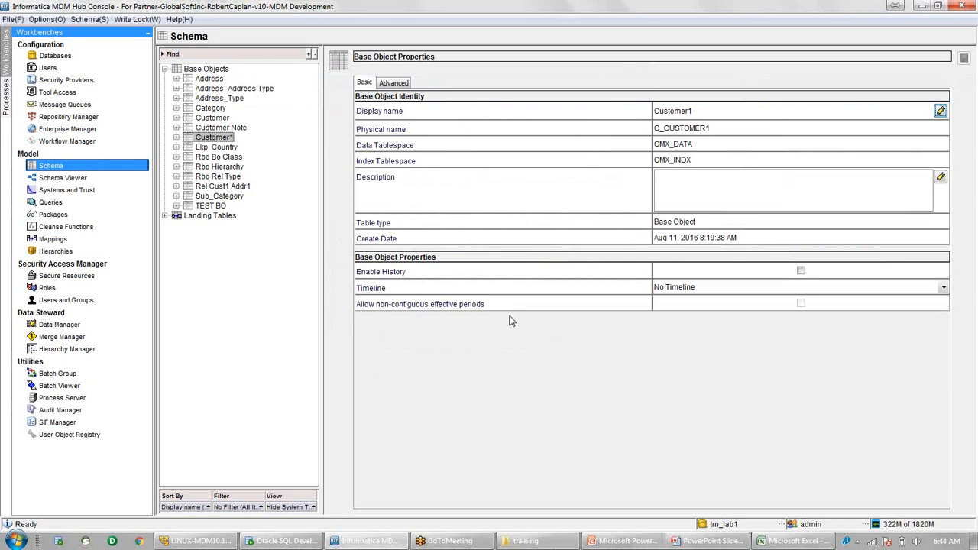
# Show Customer1's Columns, add and remove an empty column, then launch Import Schema.
pyautogui.click(175, 137)
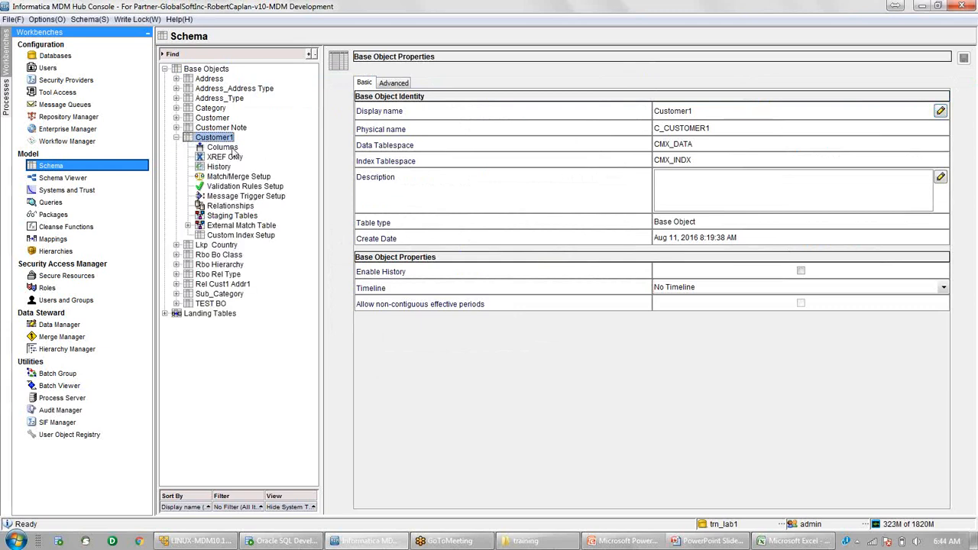
pyautogui.click(222, 146)
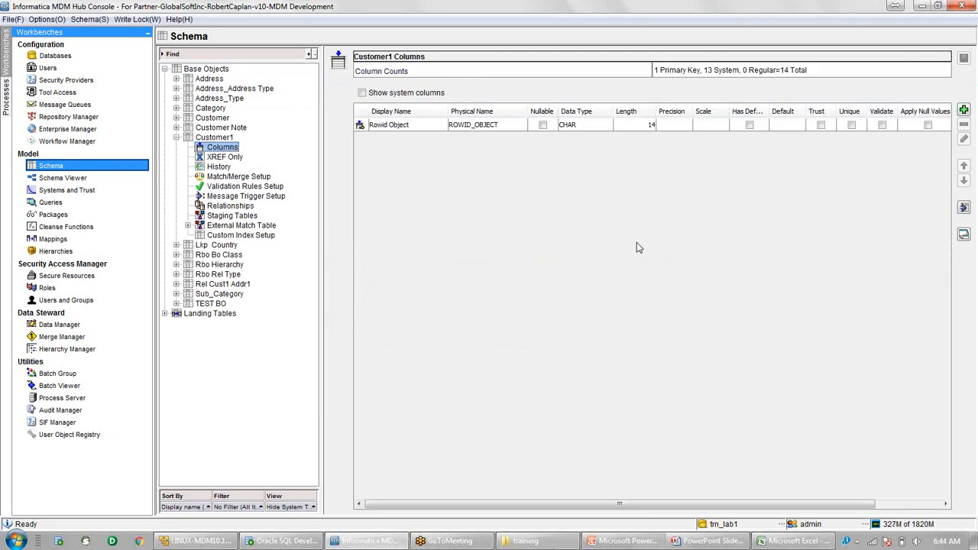
pyautogui.click(964, 112)
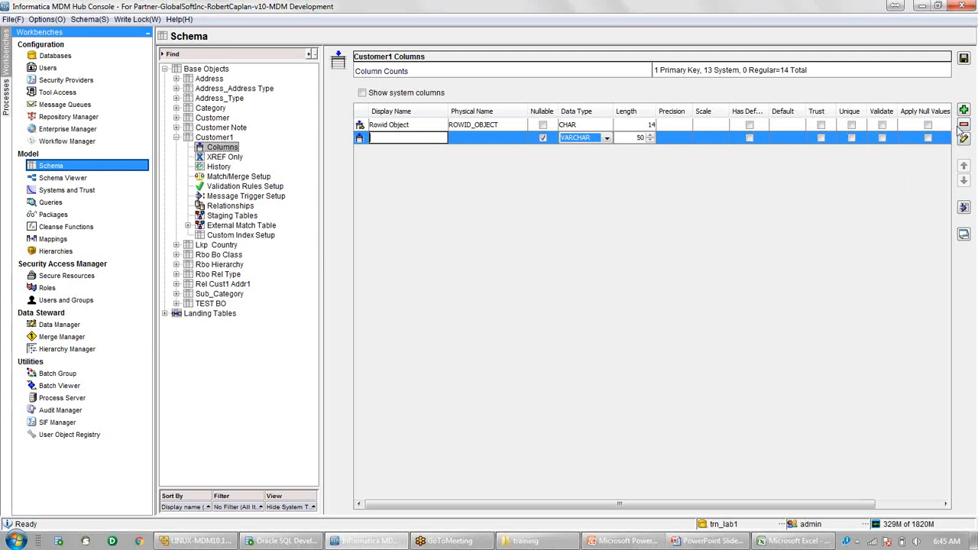
pyautogui.click(963, 124)
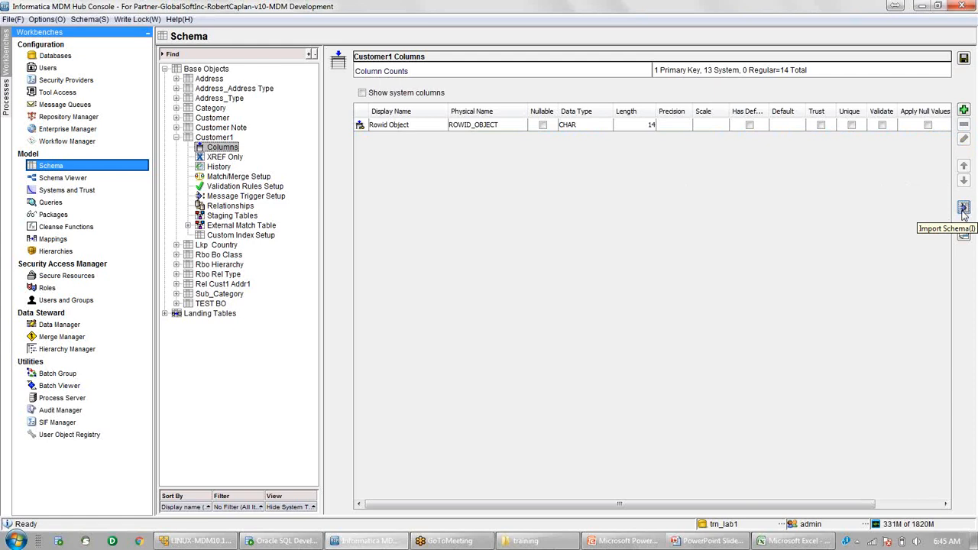
pyautogui.click(963, 213)
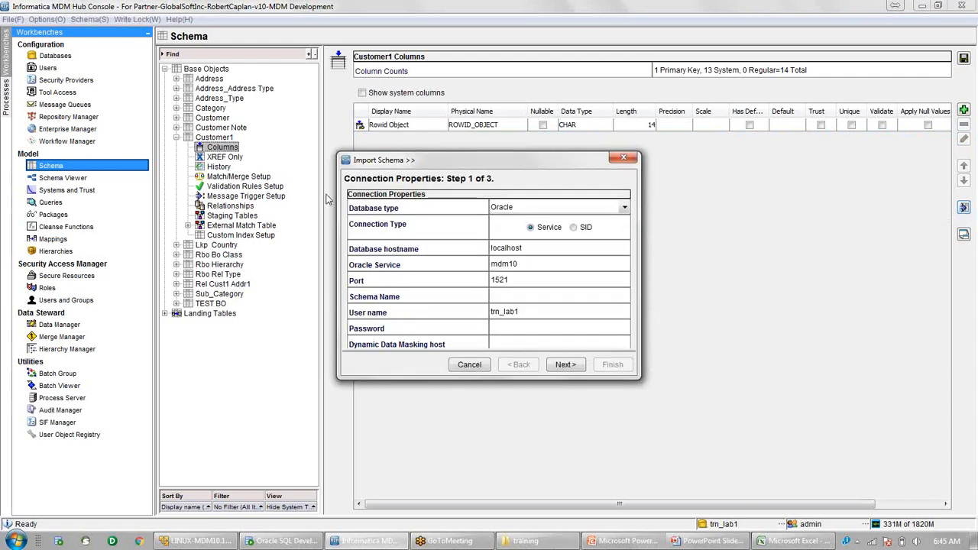
# Connect the import to the schema, copying the user name into Schema Name and entering the password.
pyautogui.moveTo(430, 168); pyautogui.dragTo(472, 155)
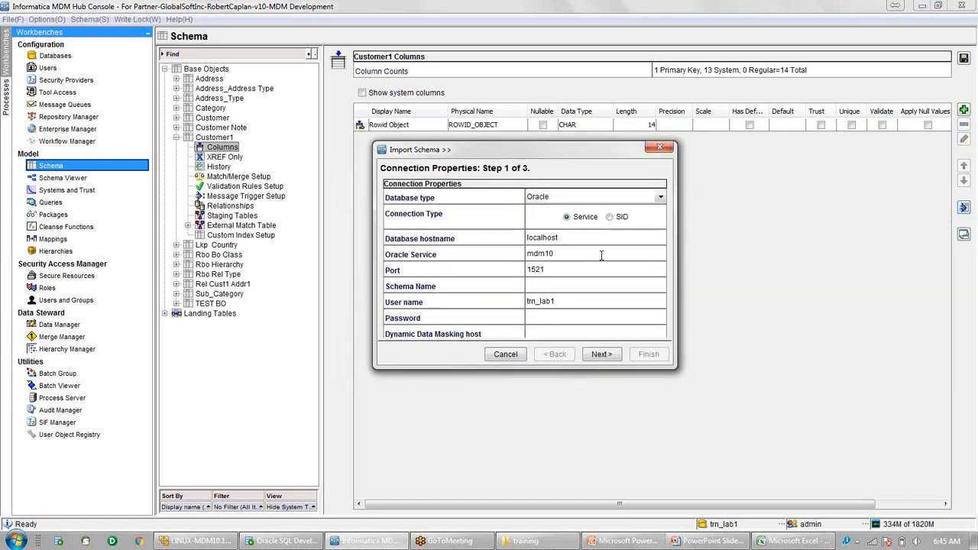
pyautogui.doubleClick(575, 301)
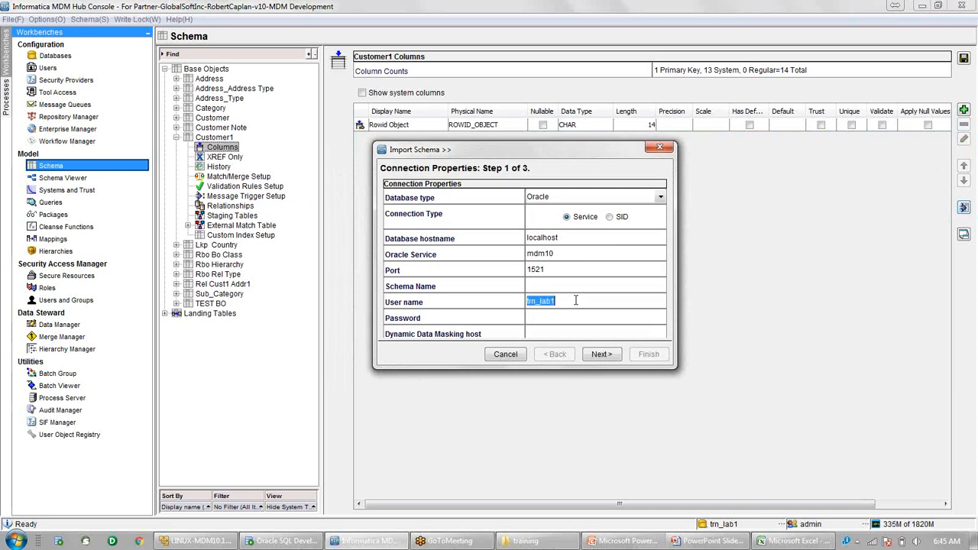
pyautogui.hotkey('ctrl', 'c')
pyautogui.click(570, 284)
pyautogui.hotkey('ctrl', 'v')
pyautogui.click(559, 319)
pyautogui.write('●●●●●●●')
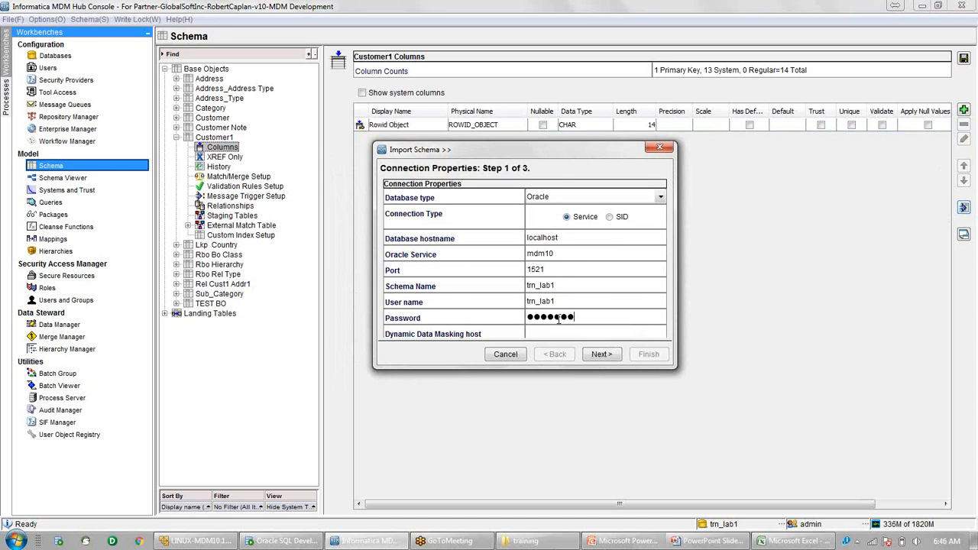
pyautogui.click(603, 355)
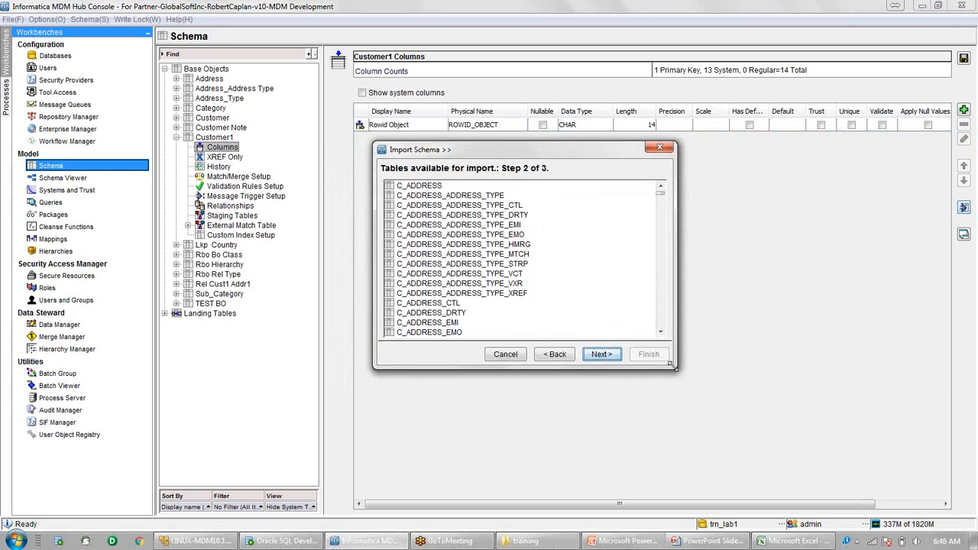
# Select C_CUSTOMER as the source table and advance to its column list.
pyautogui.moveTo(672, 366); pyautogui.dragTo(802, 439)
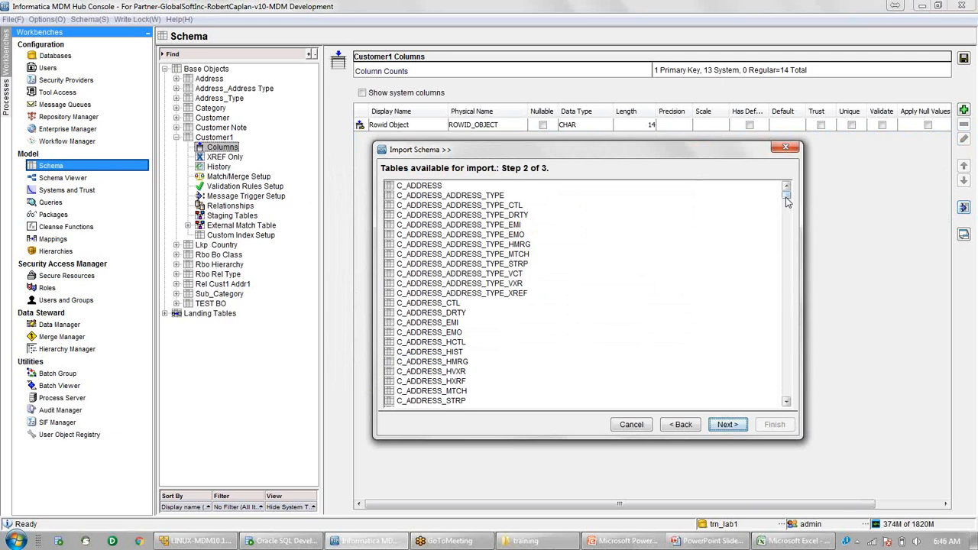
pyautogui.scroll(-9, 646, 318)
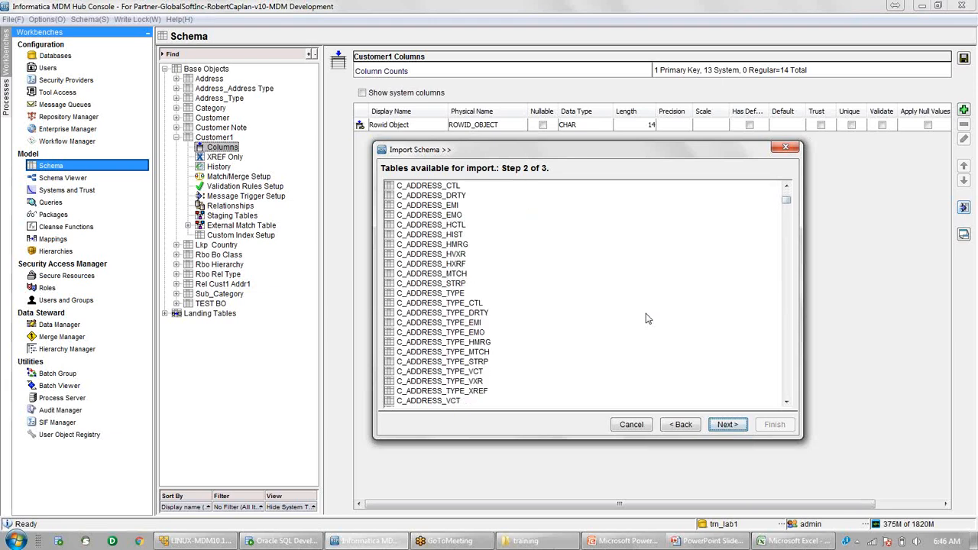
pyautogui.scroll(-5, 645, 318)
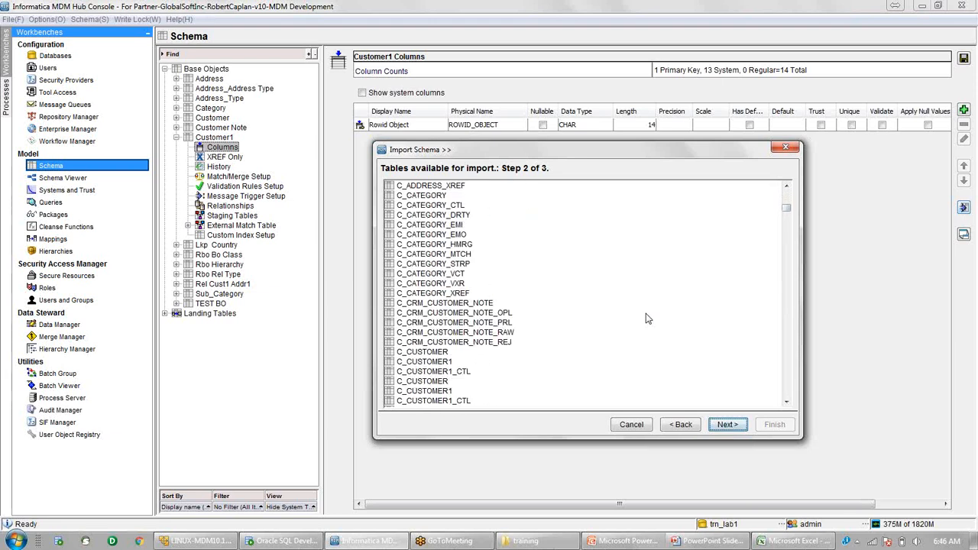
pyautogui.click(426, 295)
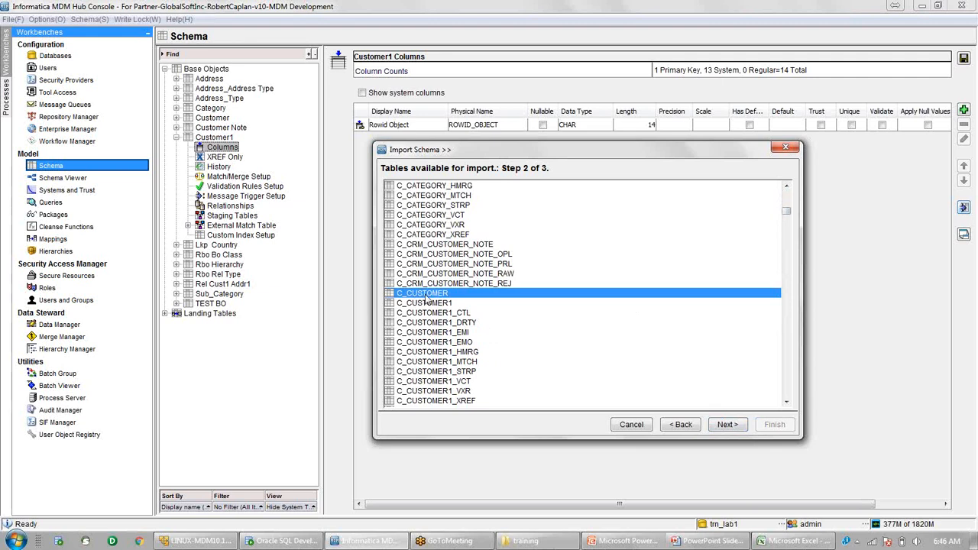
pyautogui.click(728, 425)
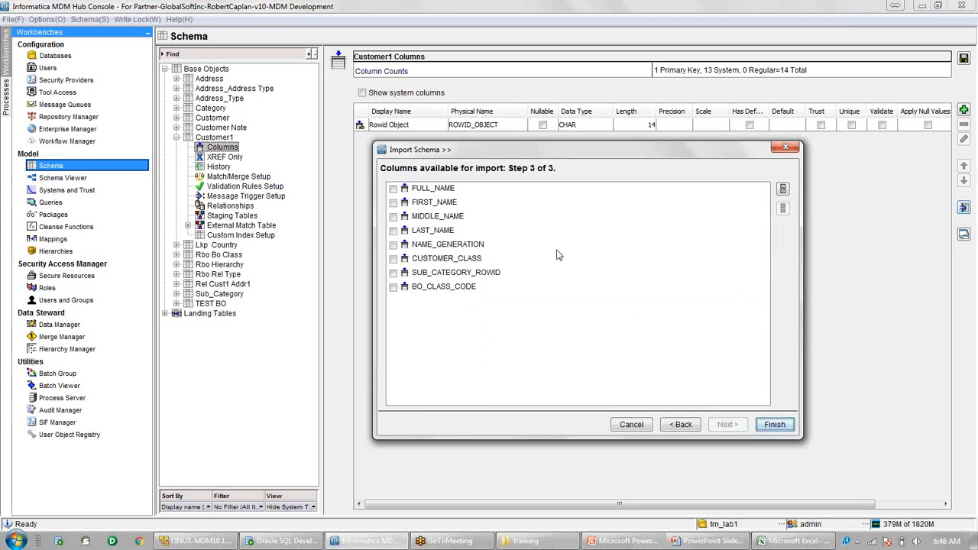
# Check the six columns FULL_NAME through CUSTOMER_CLASS and finish the import.
pyautogui.click(393, 189)
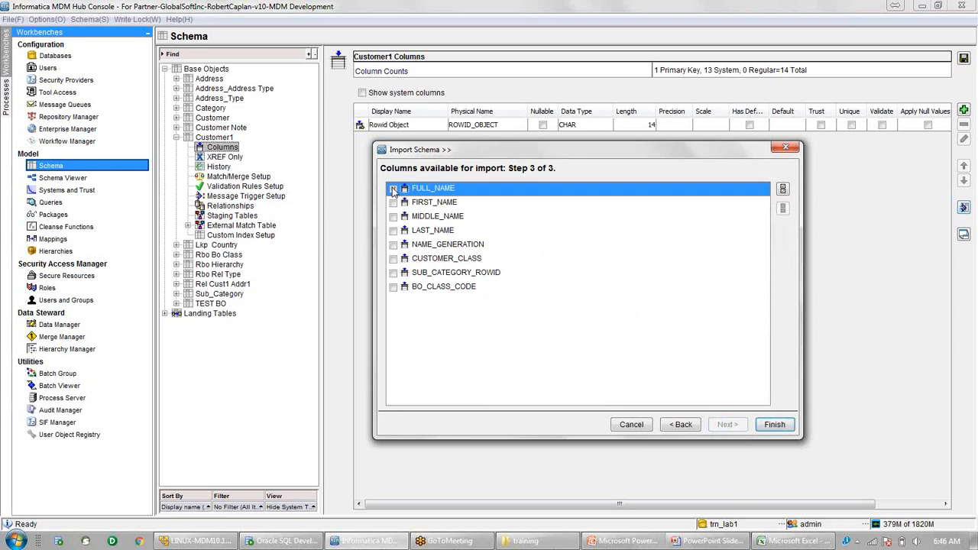
pyautogui.keyDown('shift'); pyautogui.click(393, 258); pyautogui.keyUp('shift')
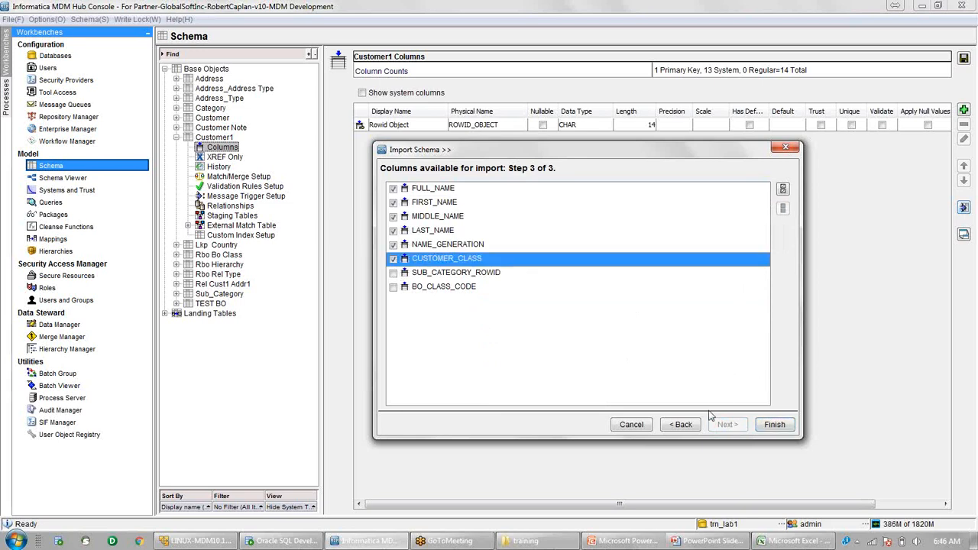
pyautogui.click(774, 425)
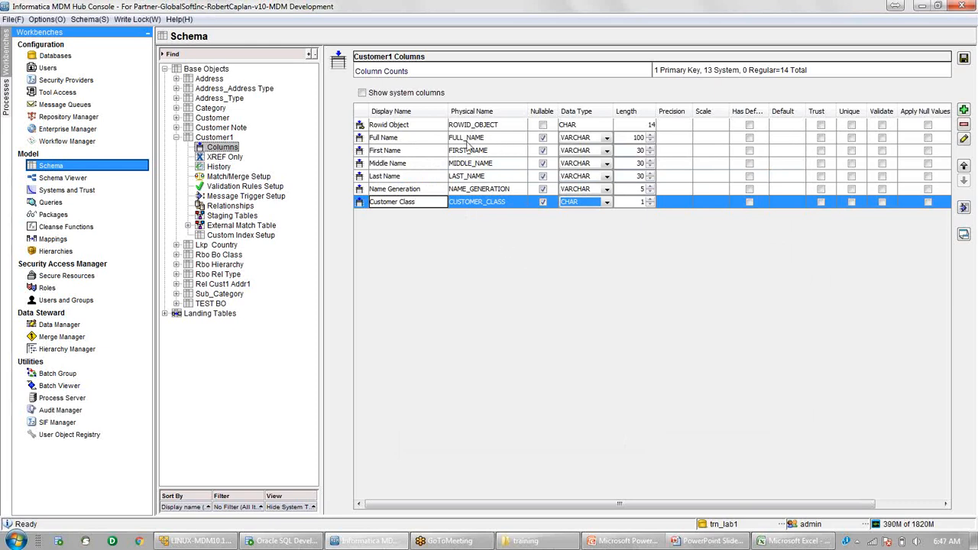
# Rename the Full Name column's display name to 'Customer Name' and save.
pyautogui.click(467, 142)
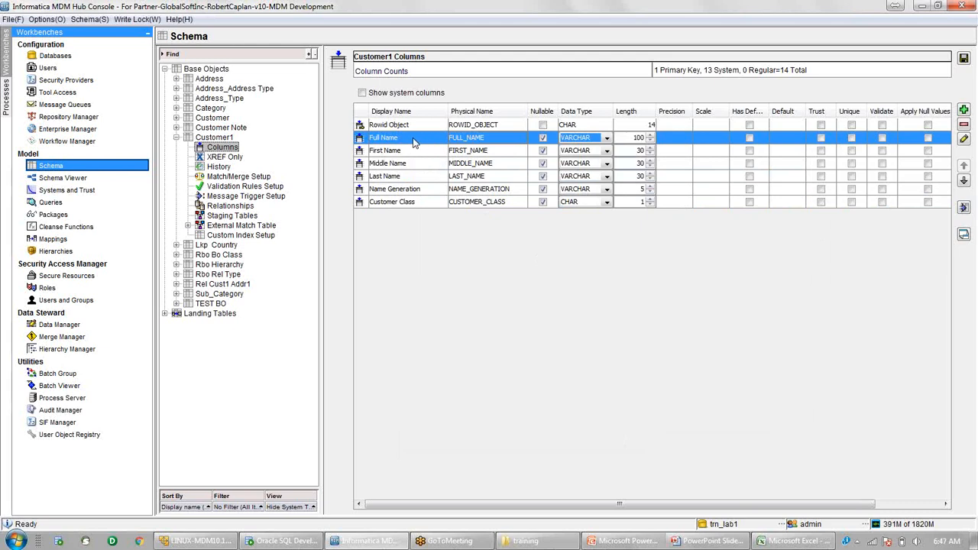
pyautogui.doubleClick(383, 137)
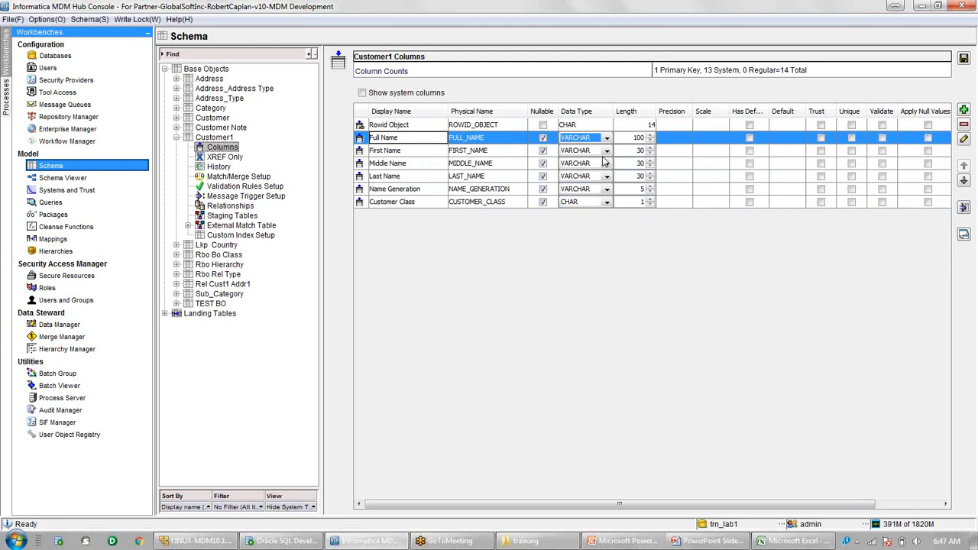
pyautogui.press('BackSpace')
pyautogui.press('BackSpace')
pyautogui.press('BackSpace')
pyautogui.press('BackSpace')
pyautogui.press('BackSpace')
pyautogui.write('Customer')
pyautogui.click(389, 153)
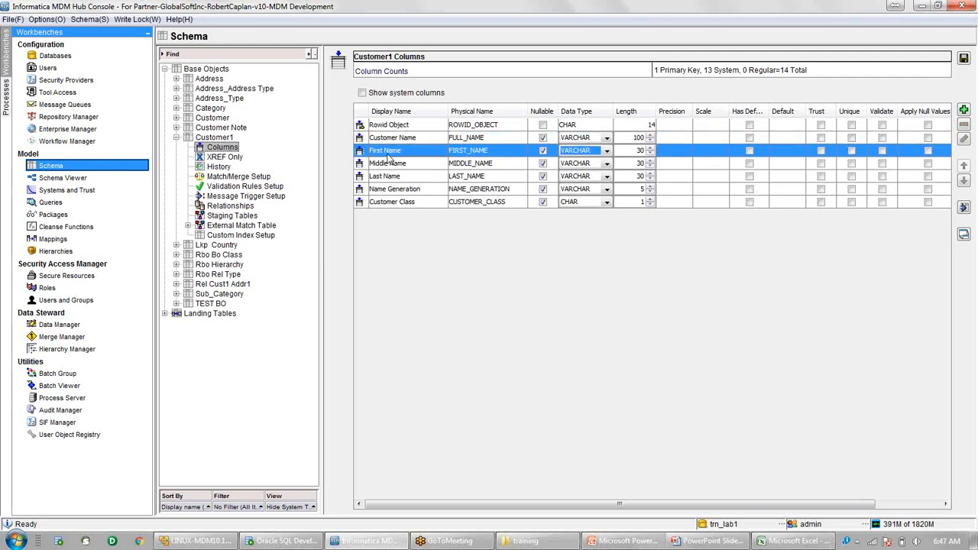
pyautogui.click(474, 139)
pyautogui.click(497, 137)
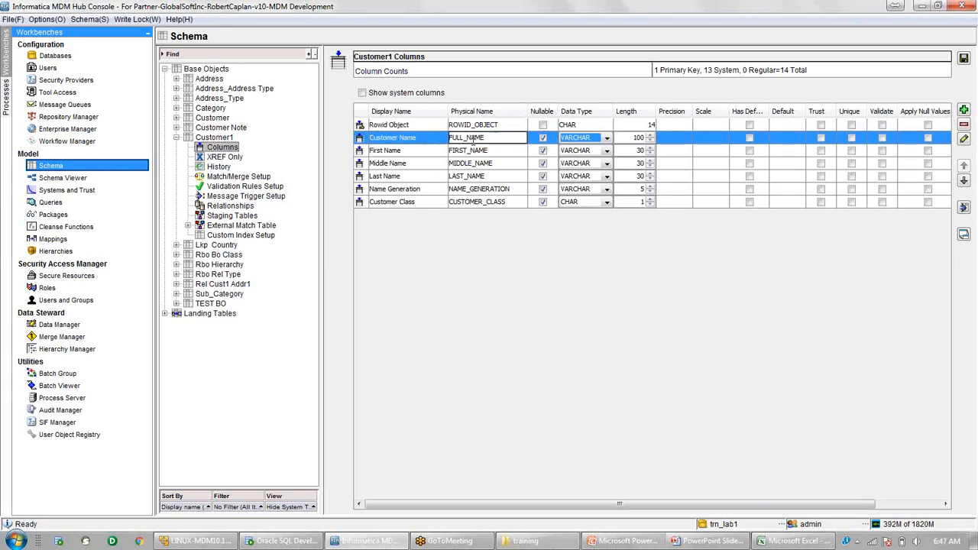
pyautogui.click(393, 140)
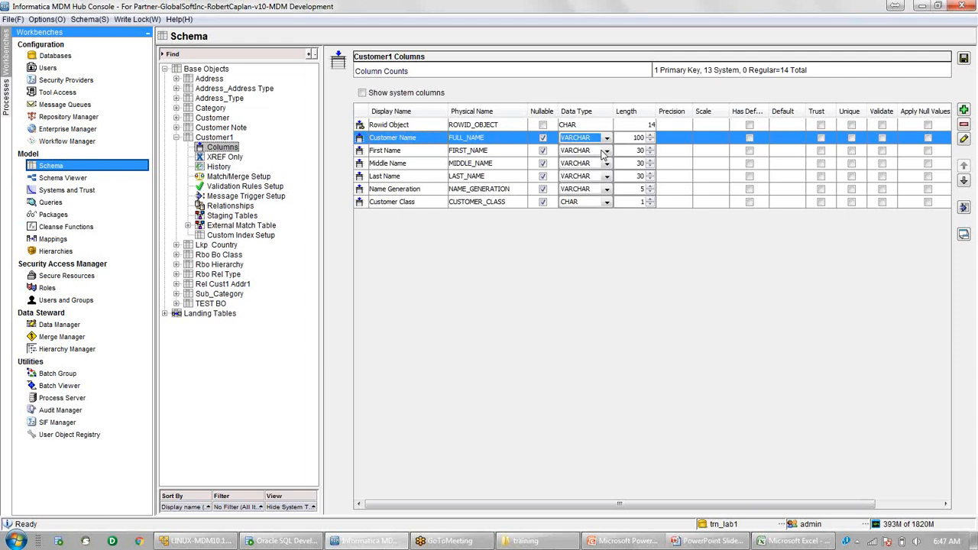
pyautogui.click(964, 60)
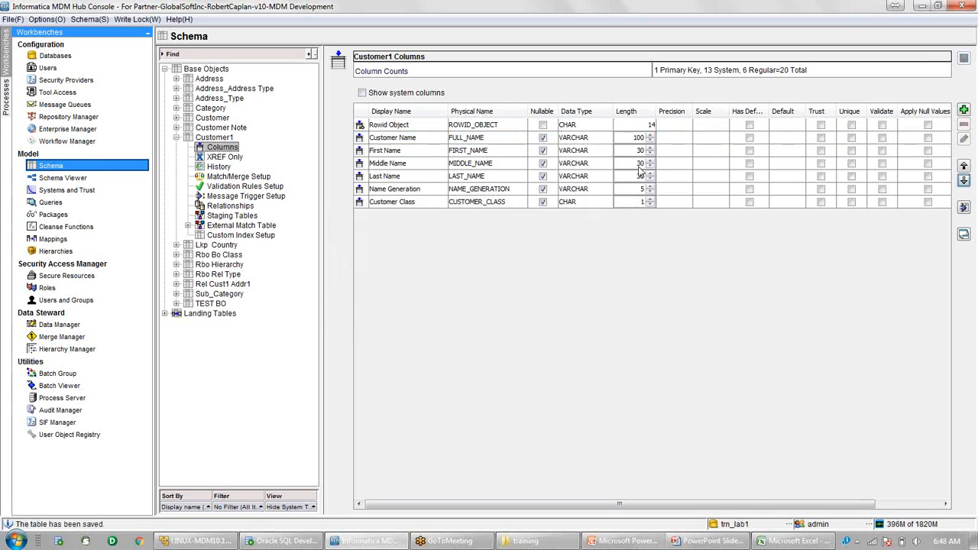
# Lengthen the Customer Name column by three increments and save the table.
pyautogui.click(489, 141)
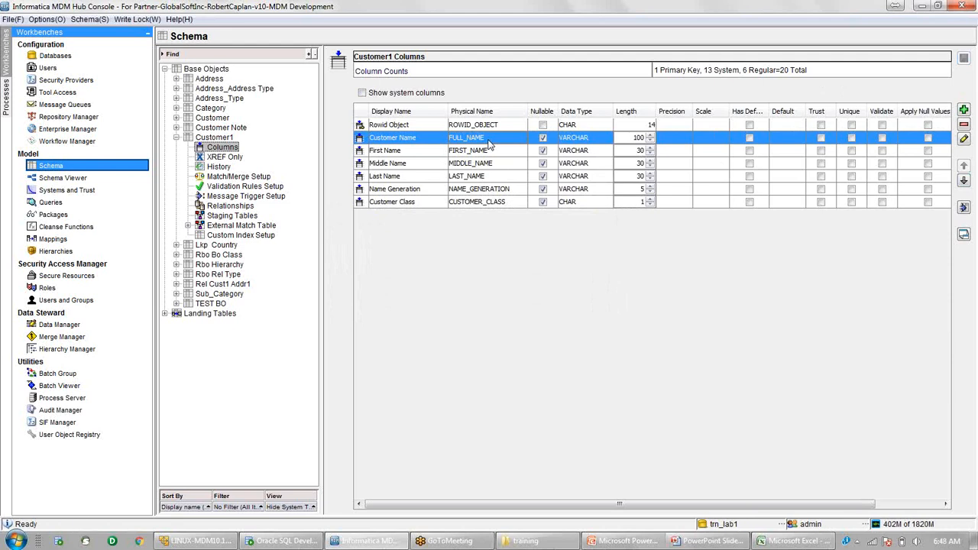
pyautogui.doubleClick(412, 141)
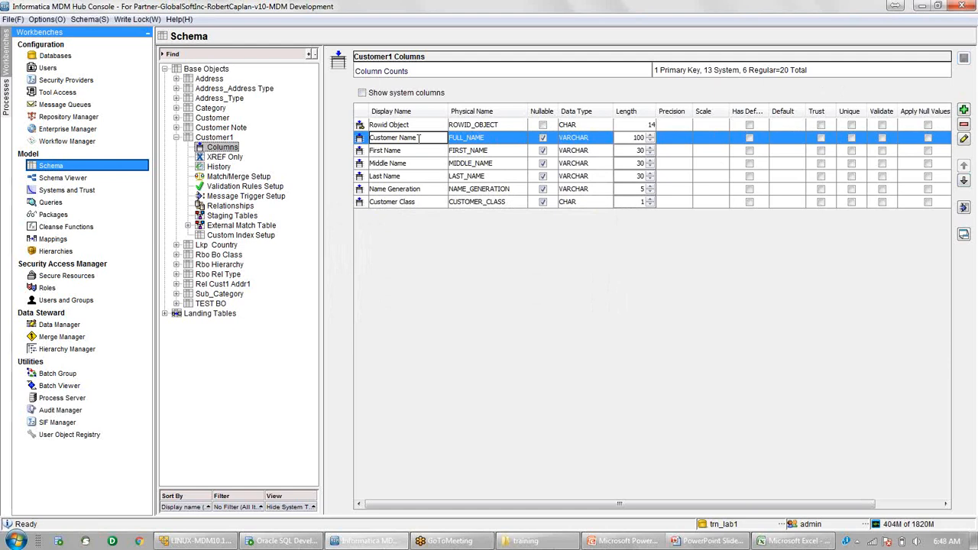
pyautogui.click(498, 145)
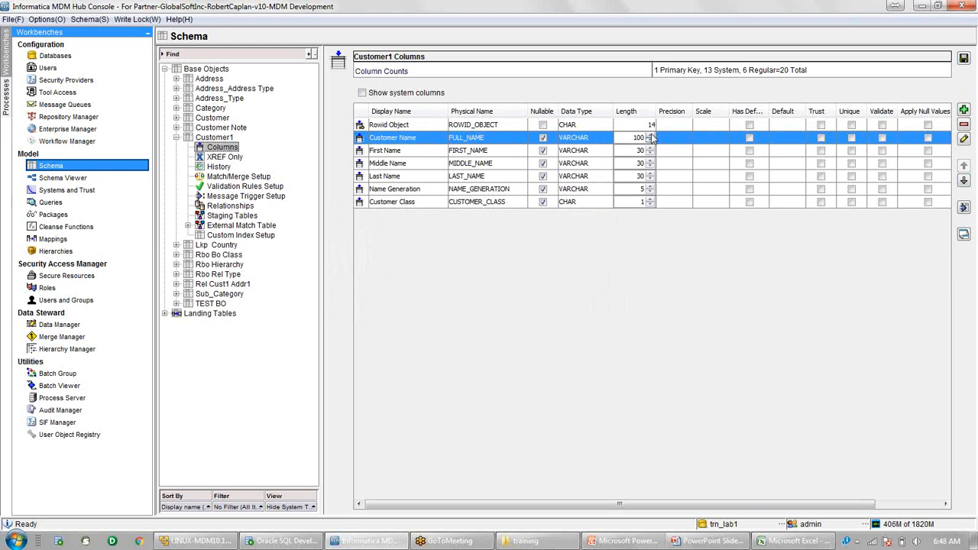
pyautogui.click(650, 135)
pyautogui.click(650, 135)
pyautogui.click(650, 135)
pyautogui.click(651, 135)
pyautogui.click(964, 60)
pyautogui.click(208, 70)
# Add base object Address1 with physical name C_ADDRESS1 under Base Objects.
pyautogui.rightClick(209, 73)
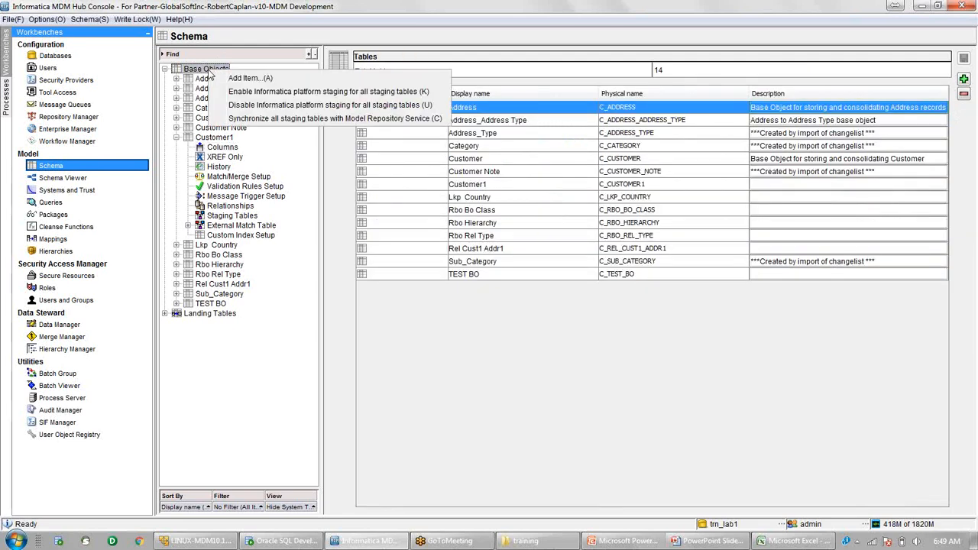
pyautogui.click(248, 79)
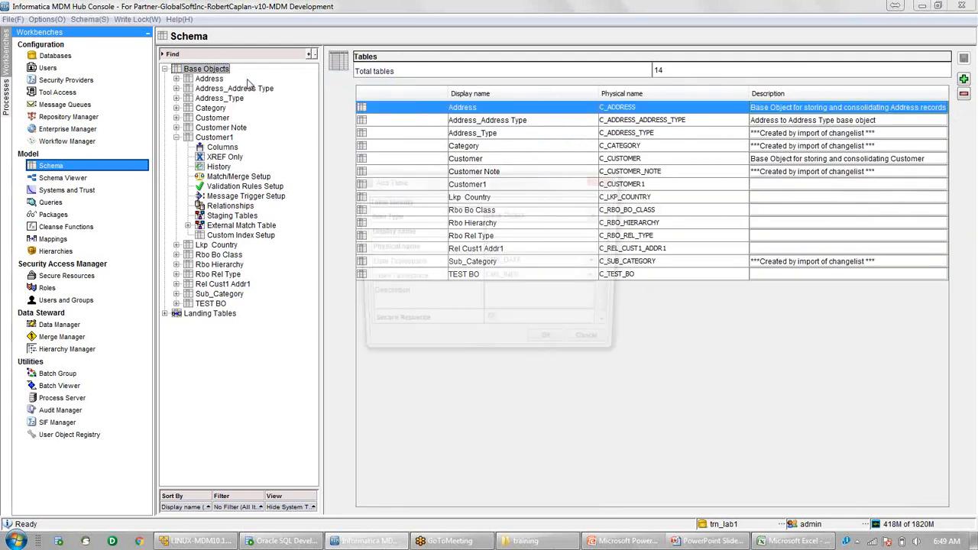
pyautogui.write('Address1')
pyautogui.press('Tab')
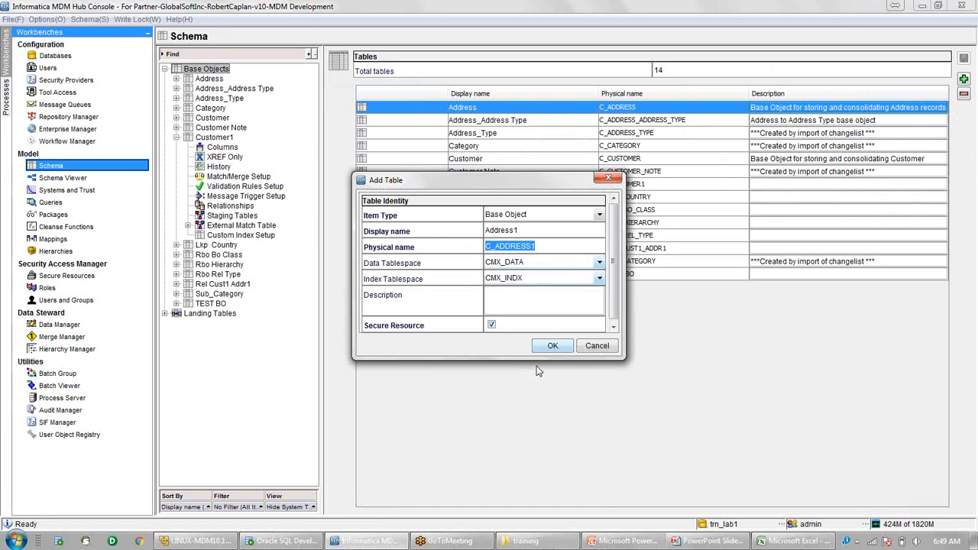
pyautogui.click(550, 347)
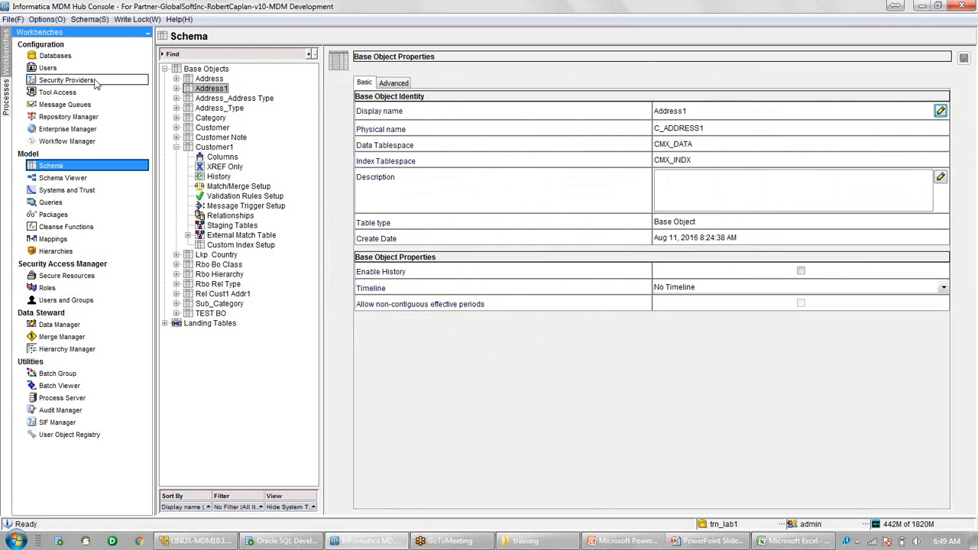
# Connect to the master database, select trn_lab, acquire a write lock, and return to Schema.
pyautogui.click(55, 57)
pyautogui.click(541, 293)
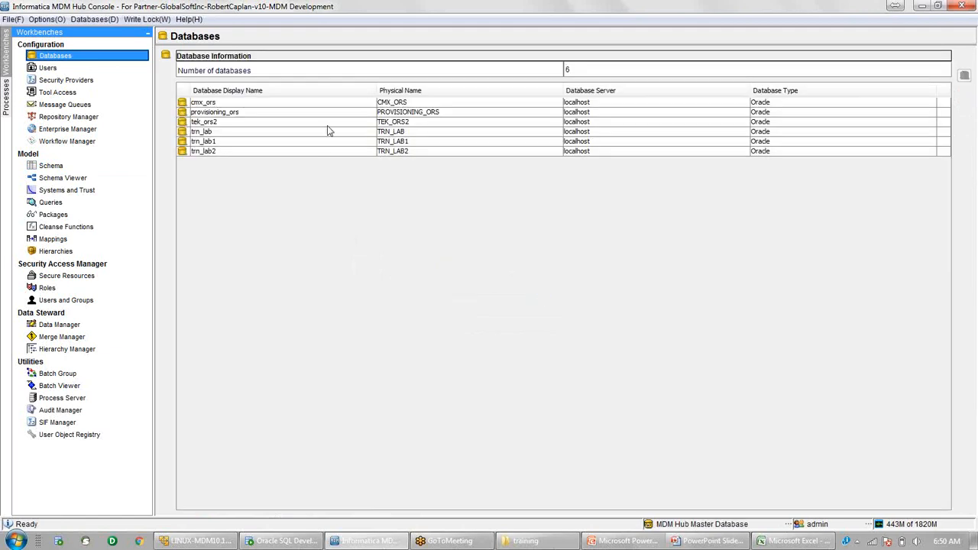
pyautogui.click(329, 134)
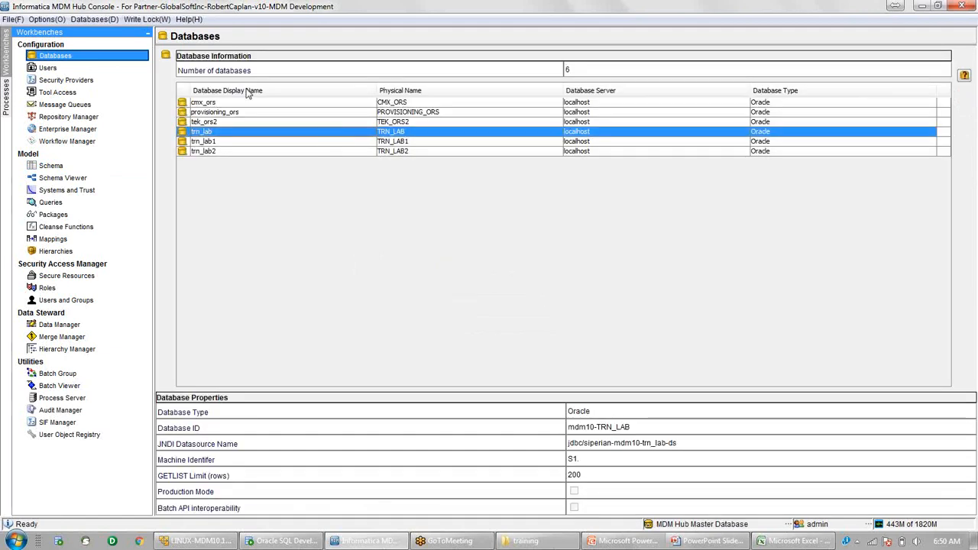
pyautogui.click(147, 19)
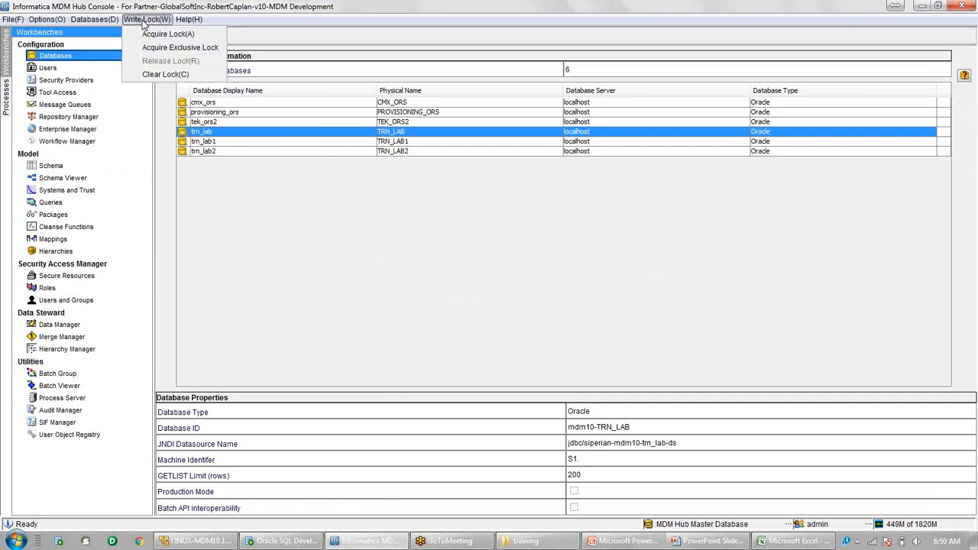
pyautogui.click(182, 36)
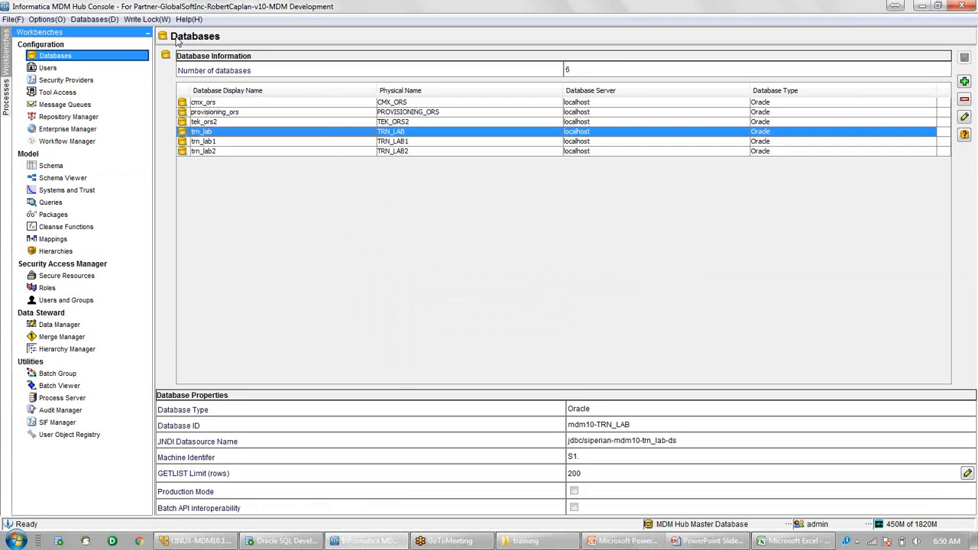
pyautogui.click(964, 118)
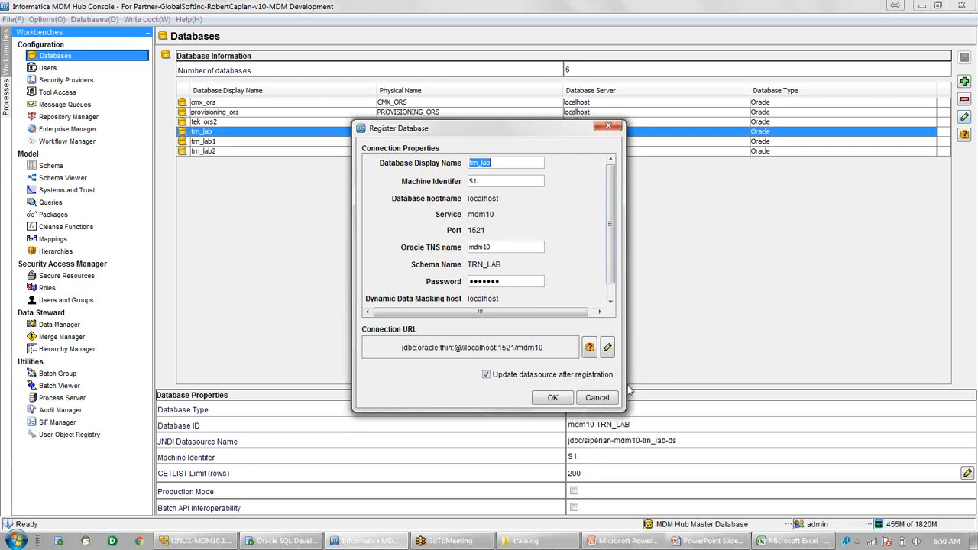
pyautogui.click(603, 399)
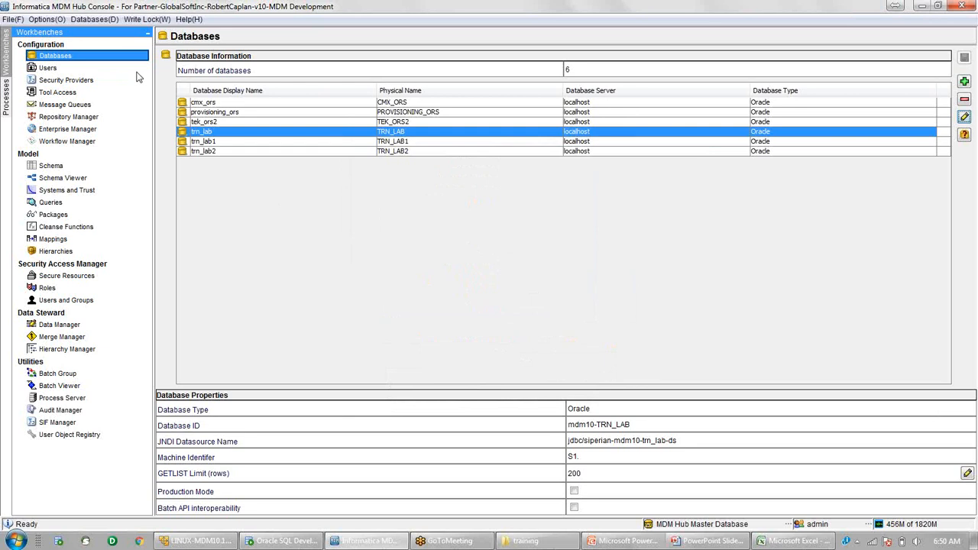
pyautogui.click(50, 165)
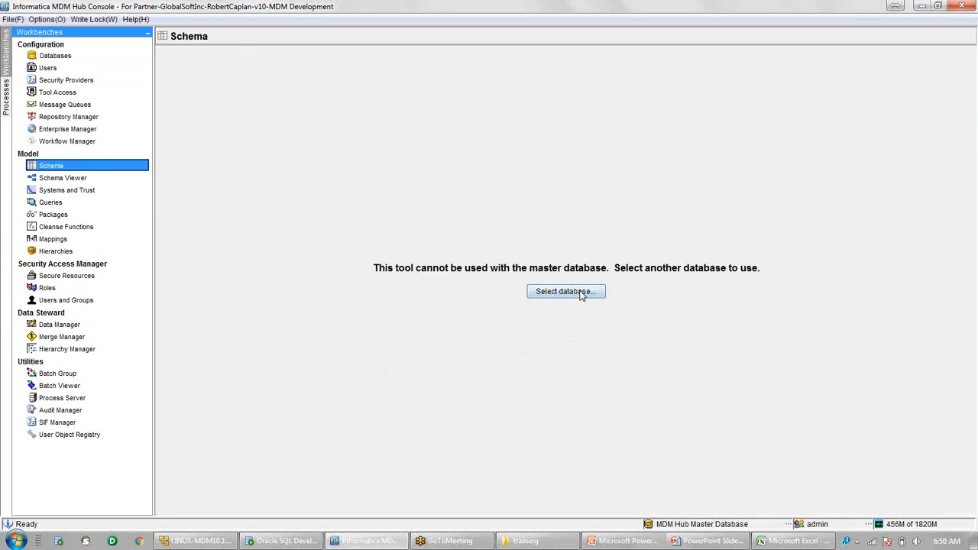
# Connect the Schema tool to trn_lab1 and acquire a write lock on it.
pyautogui.click(566, 292)
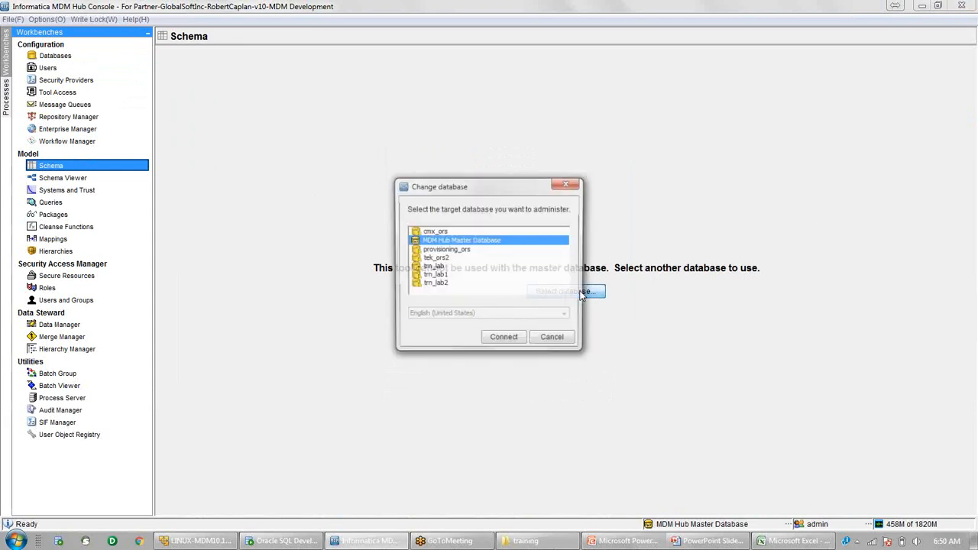
pyautogui.click(438, 275)
pyautogui.press('Return')
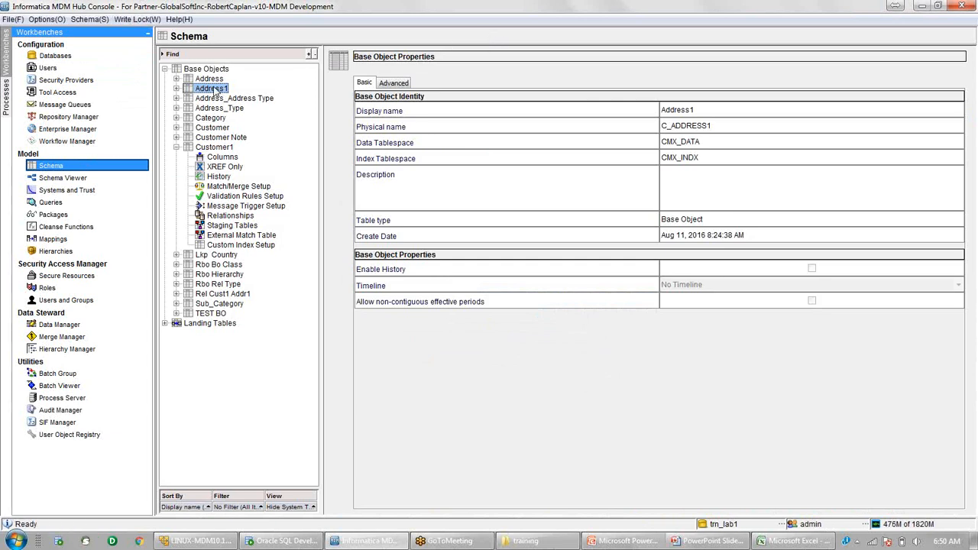
pyautogui.click(134, 20)
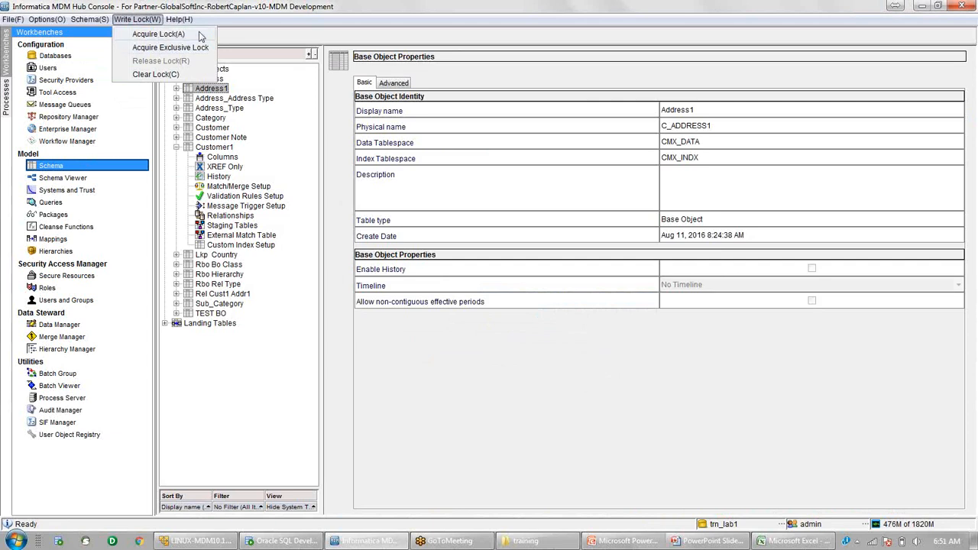
pyautogui.click(257, 39)
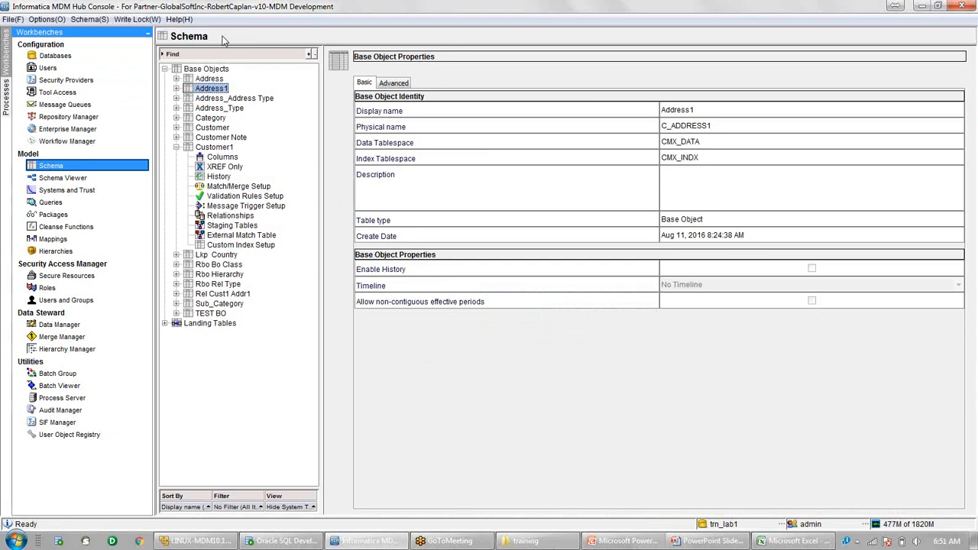
pyautogui.click(137, 20)
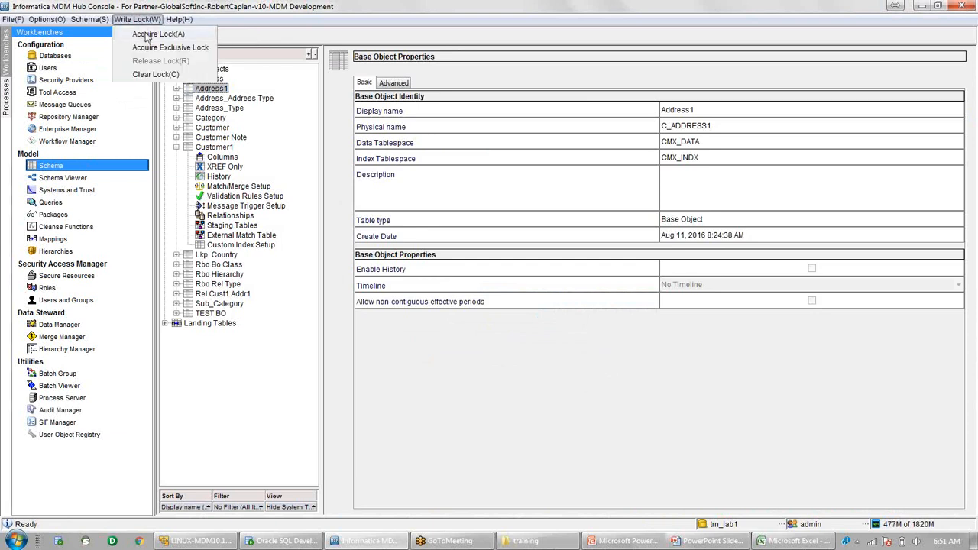
pyautogui.click(149, 34)
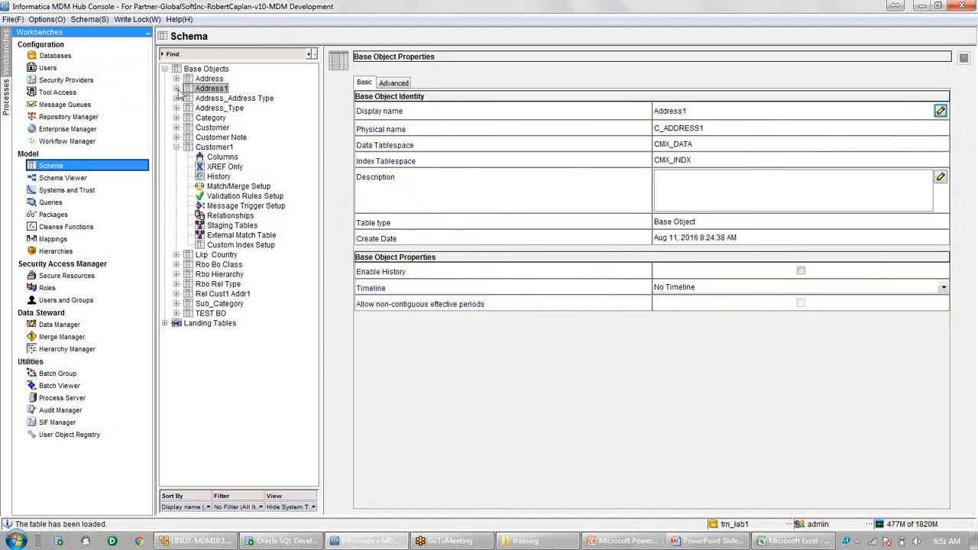
# Expand Address1, show its Columns, and start Import Schema.
pyautogui.click(176, 89)
pyautogui.click(223, 98)
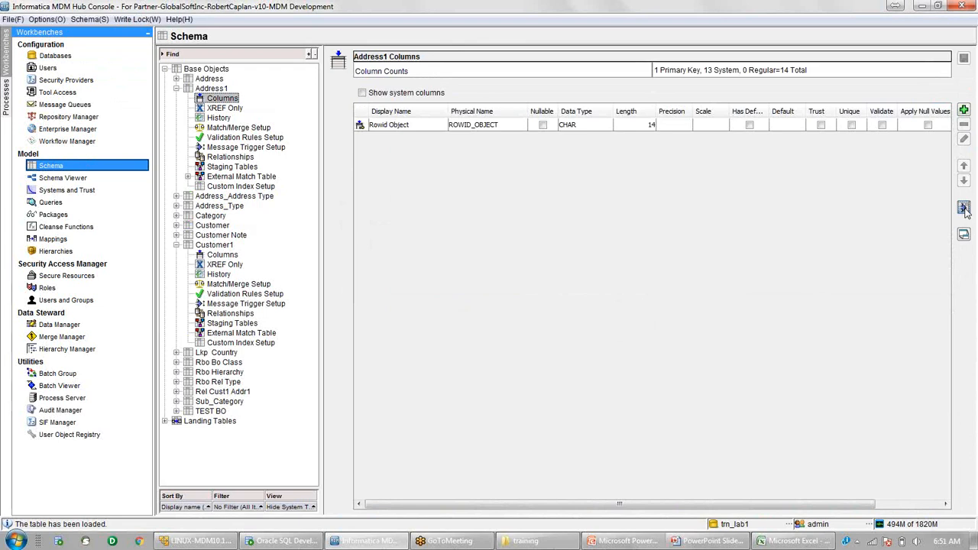
pyautogui.click(964, 208)
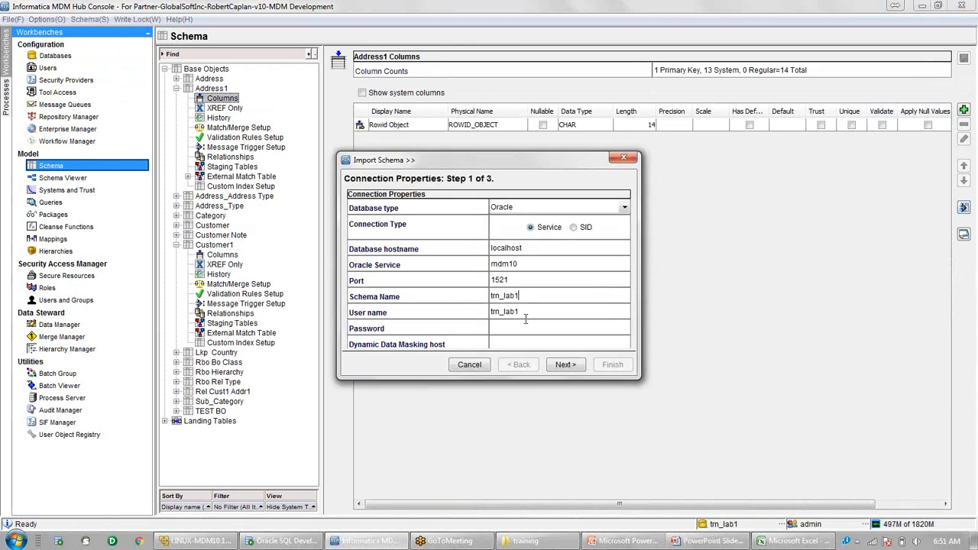
# Enter the database password and choose C_ADDRESS as the source table.
pyautogui.click(523, 329)
pyautogui.write('trn_lab1')
pyautogui.click(569, 370)
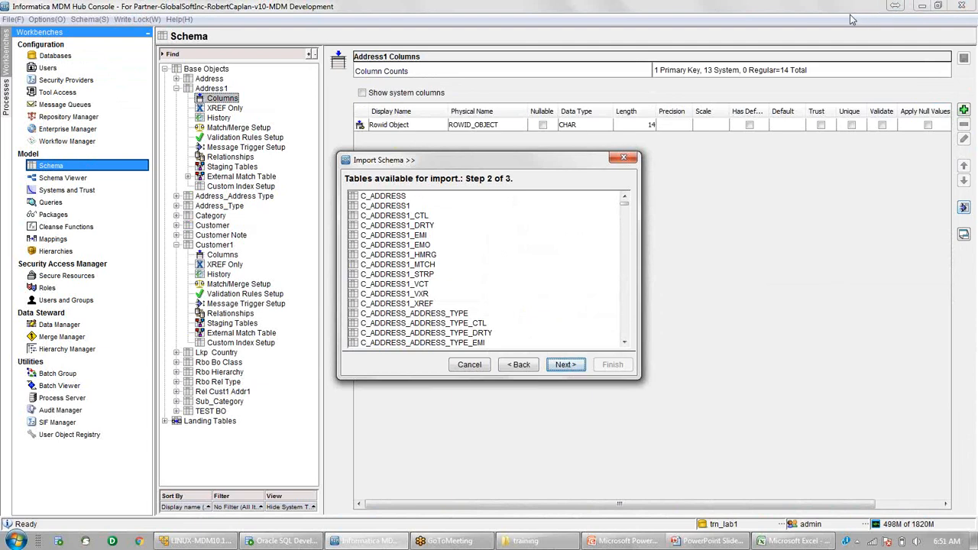
pyautogui.click(394, 196)
pyautogui.click(577, 367)
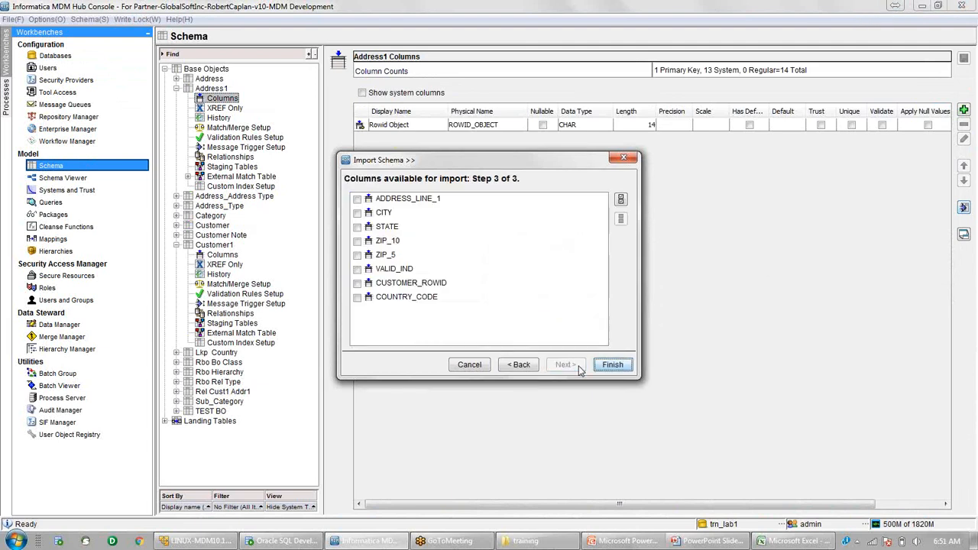
# Import all C_ADDRESS columns except CUSTOMER_ROWID and COUNTRY_CODE, then save Address1.
pyautogui.click(620, 200)
pyautogui.click(495, 283)
pyautogui.click(489, 297)
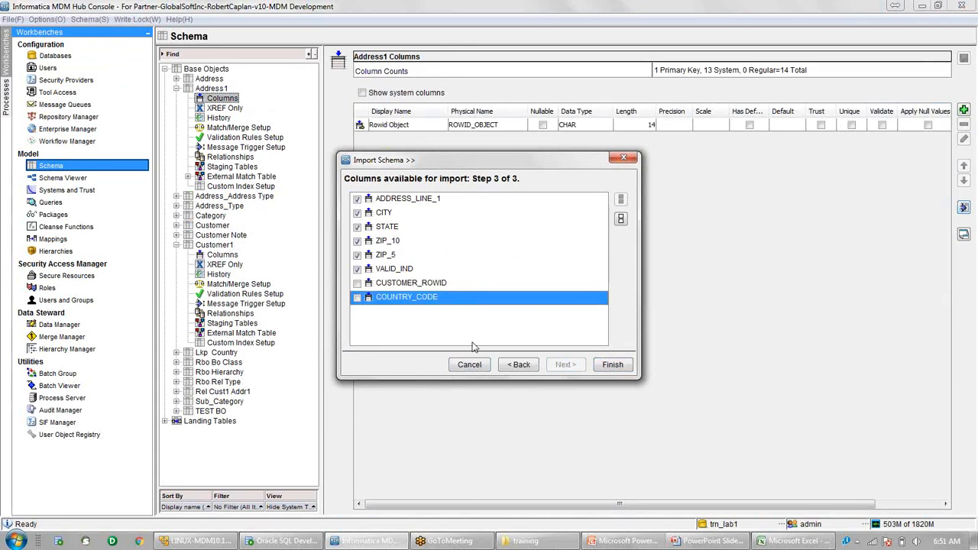
pyautogui.click(614, 364)
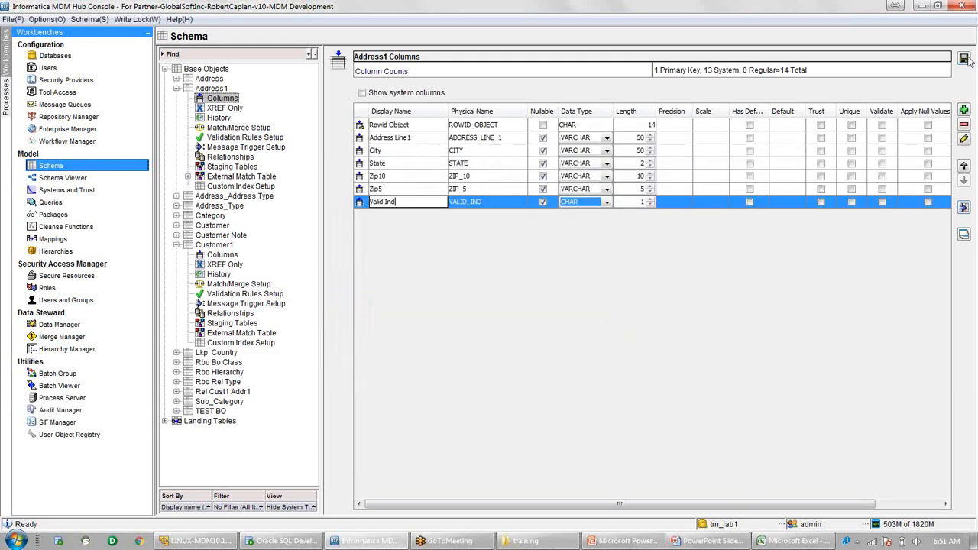
pyautogui.click(964, 59)
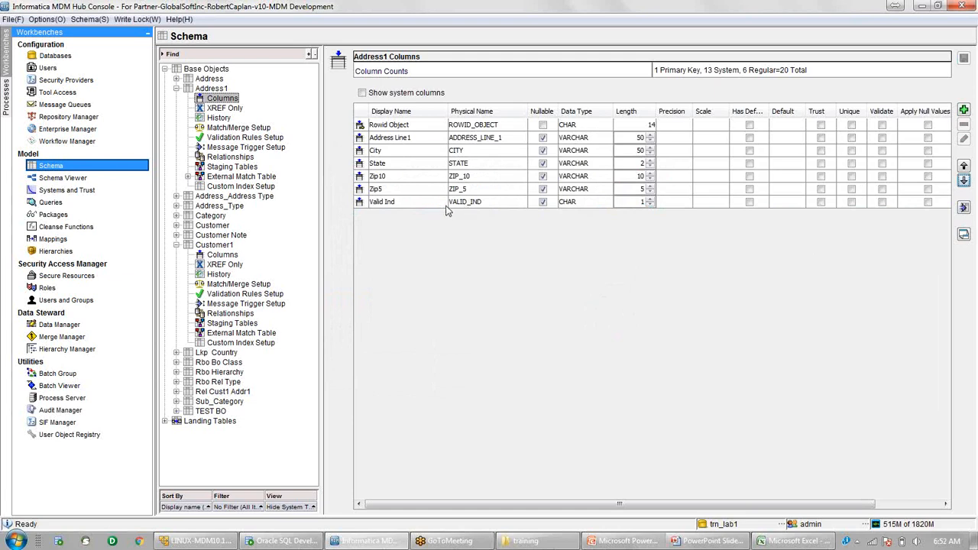
# Add a 'Customer ROWID' column to Address1 with CHAR data type, length 14.
pyautogui.click(965, 111)
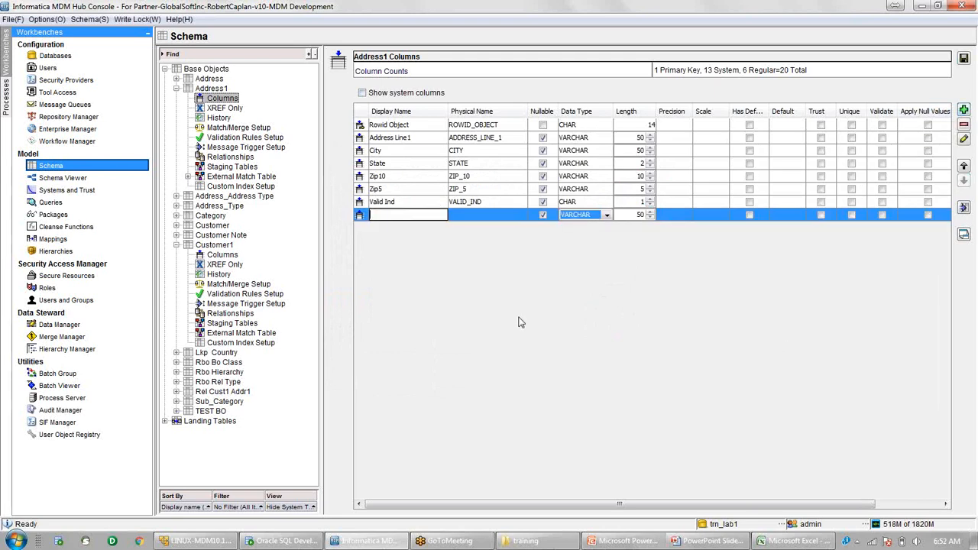
pyautogui.write('Customer ROWID')
pyautogui.press('Return')
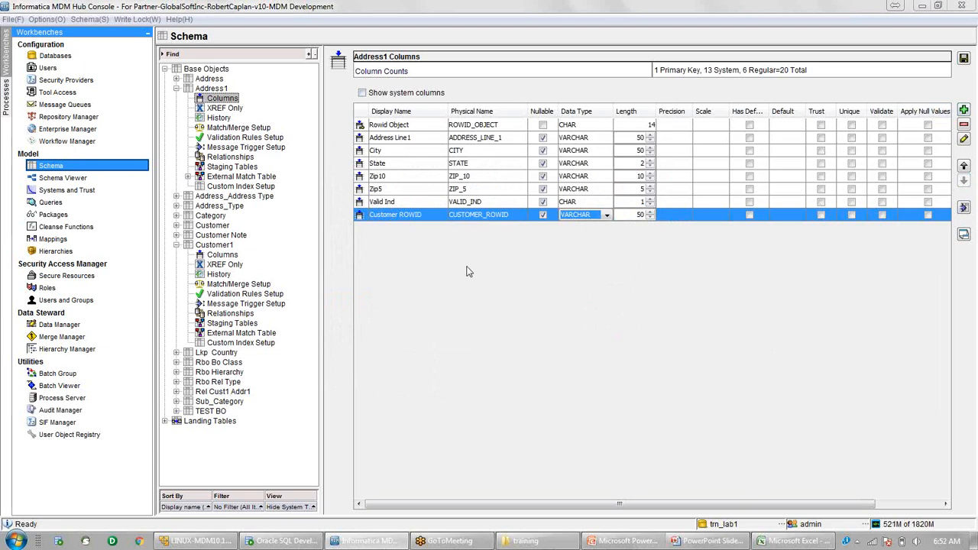
pyautogui.click(605, 216)
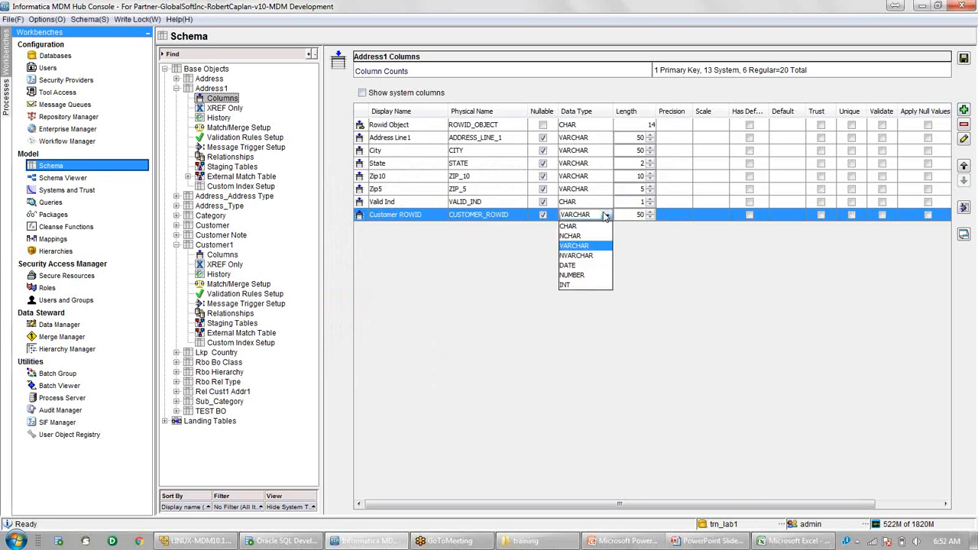
pyautogui.click(571, 227)
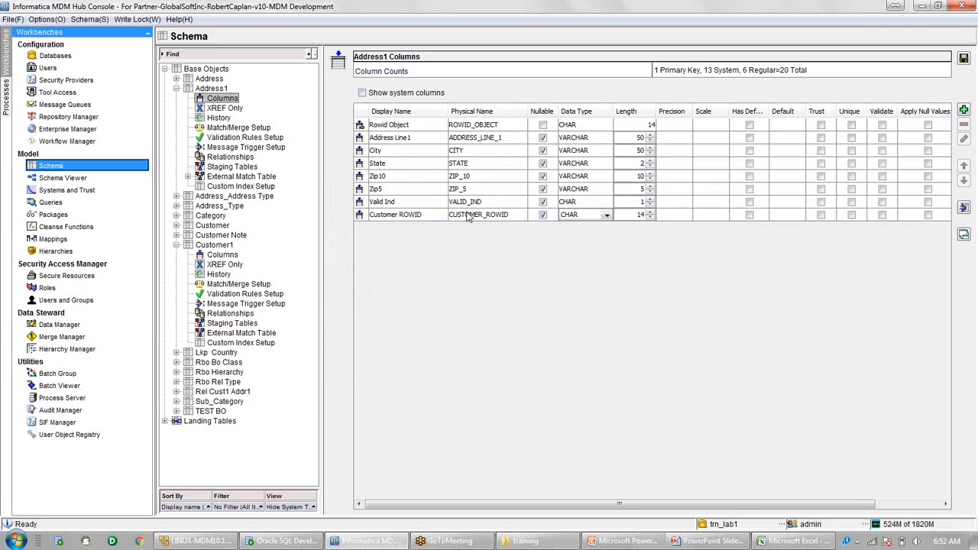
pyautogui.click(463, 129)
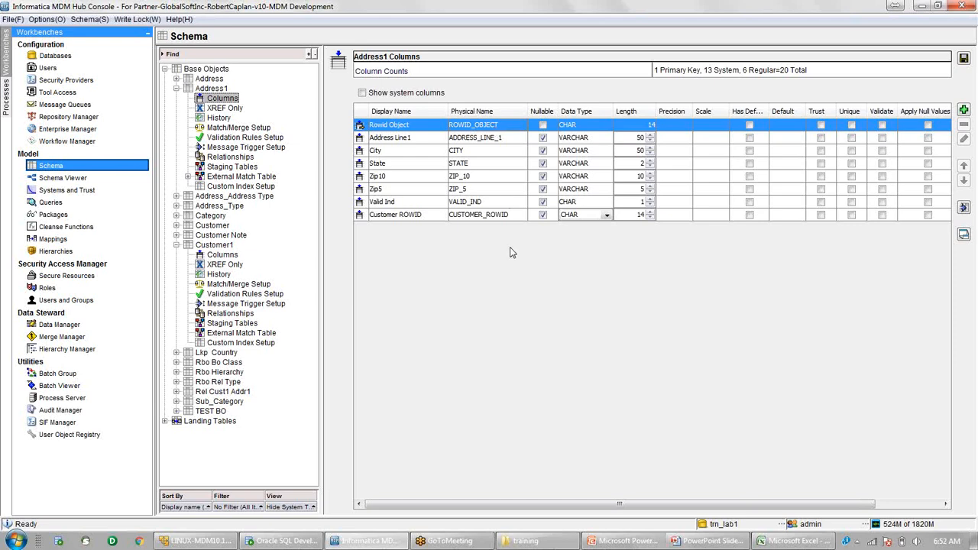
pyautogui.click(508, 218)
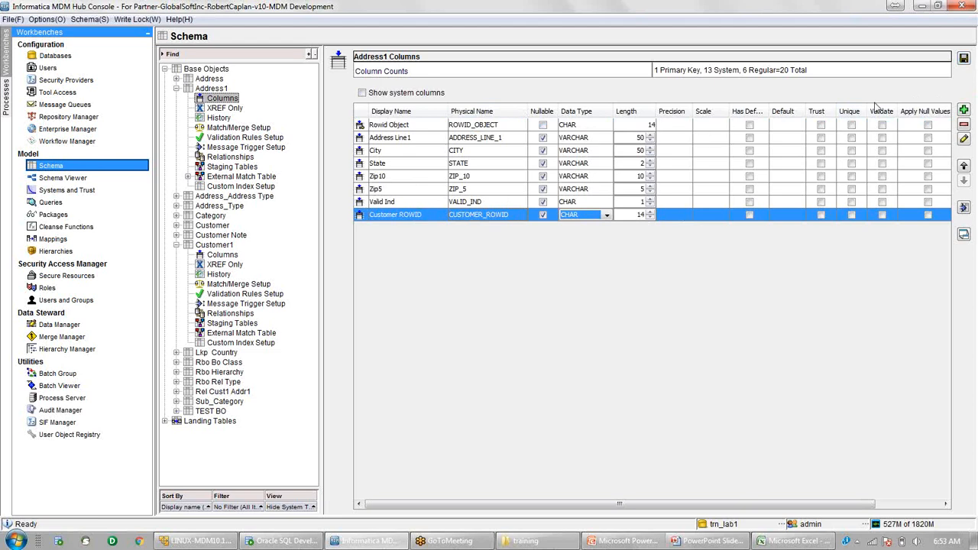
# Add a trial column 'test' with physical name TEST_1, remove it, and save Address1's columns.
pyautogui.click(964, 111)
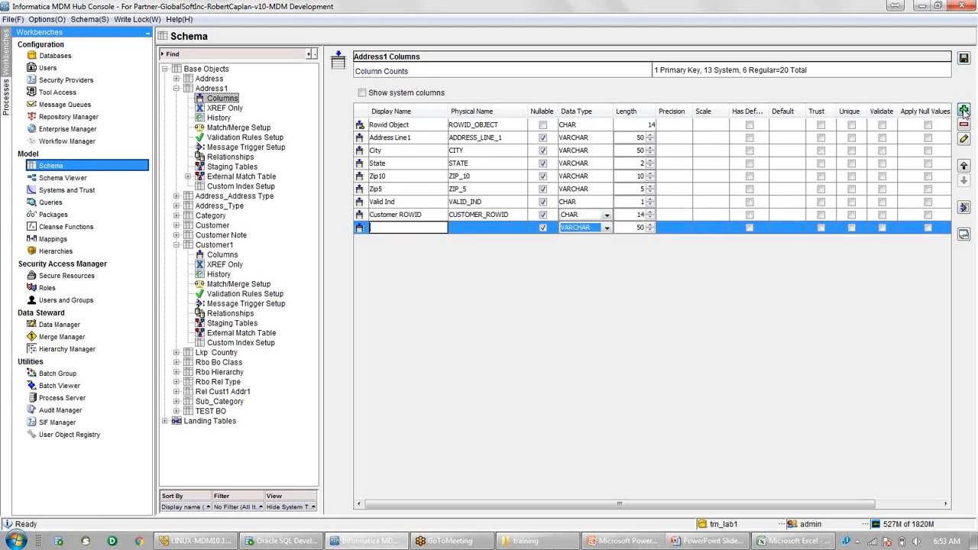
pyautogui.write('test')
pyautogui.press('Return')
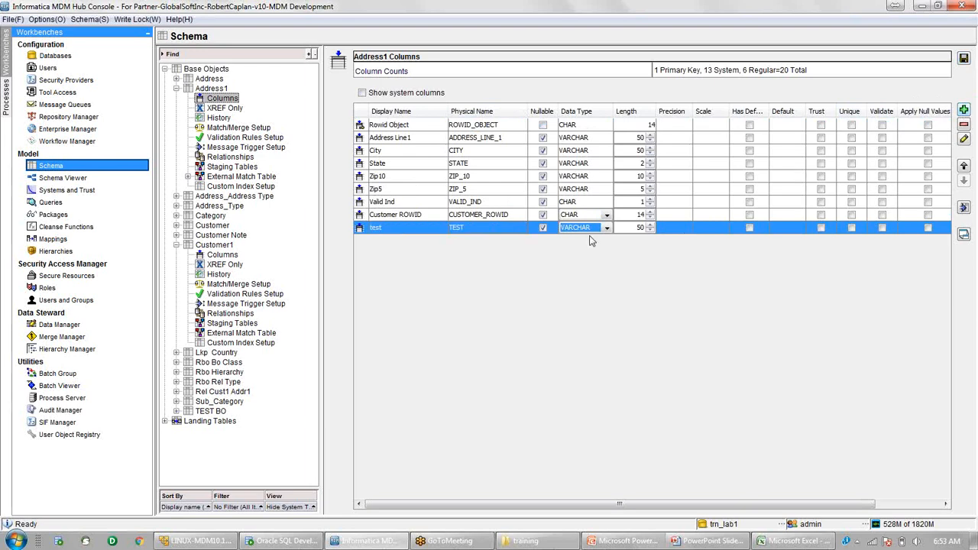
pyautogui.doubleClick(496, 227)
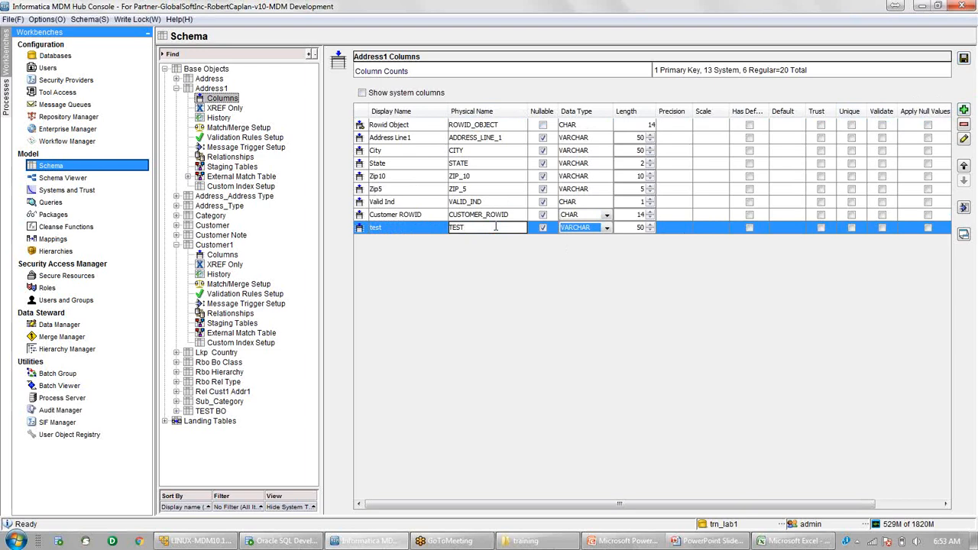
pyautogui.write('_1')
pyautogui.click(419, 231)
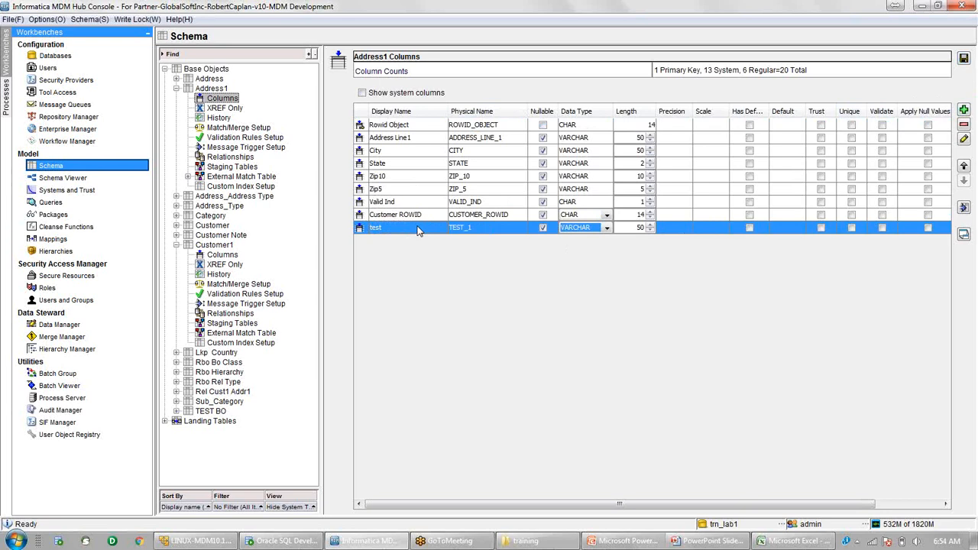
pyautogui.click(963, 125)
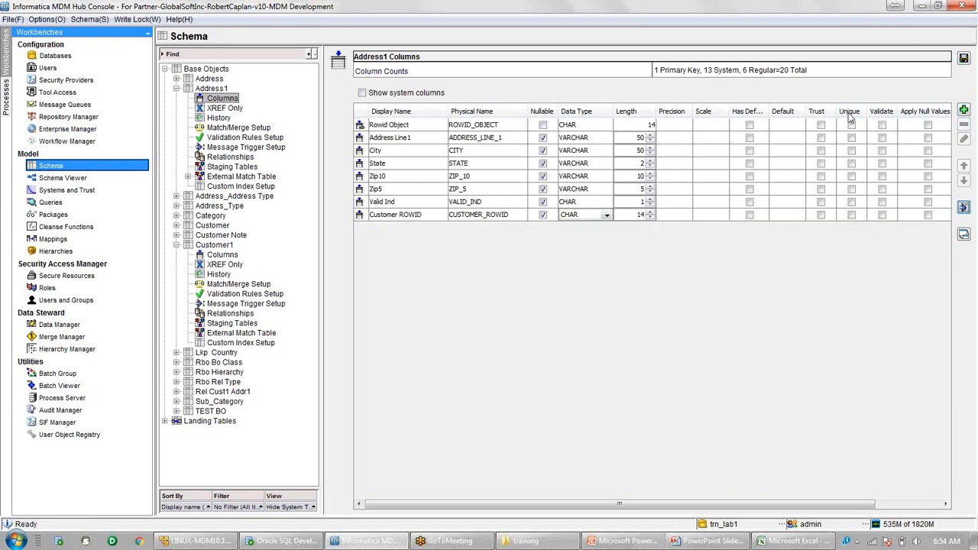
pyautogui.click(964, 60)
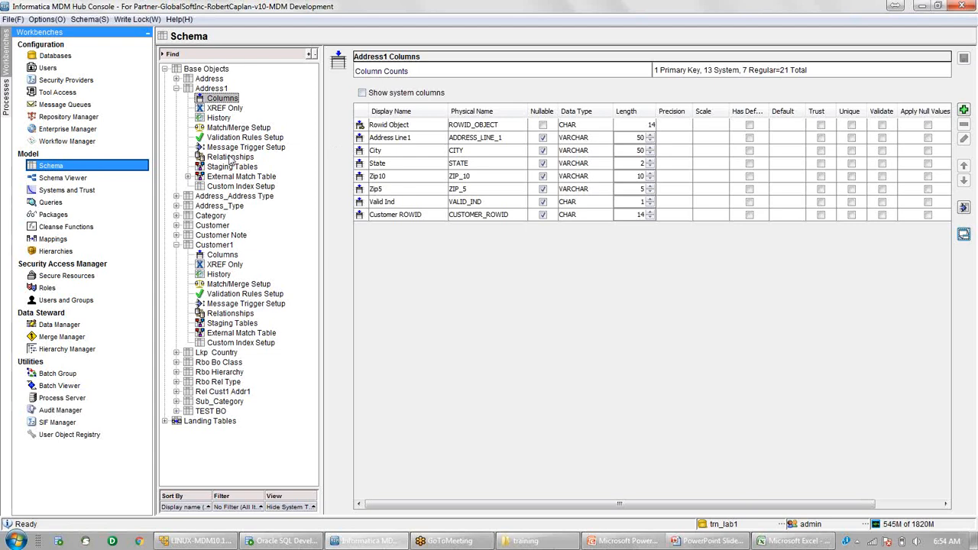
# Start a new Address1 relationship in an enlarged dialog, expanding Address1 and Customer1 columns.
pyautogui.click(230, 158)
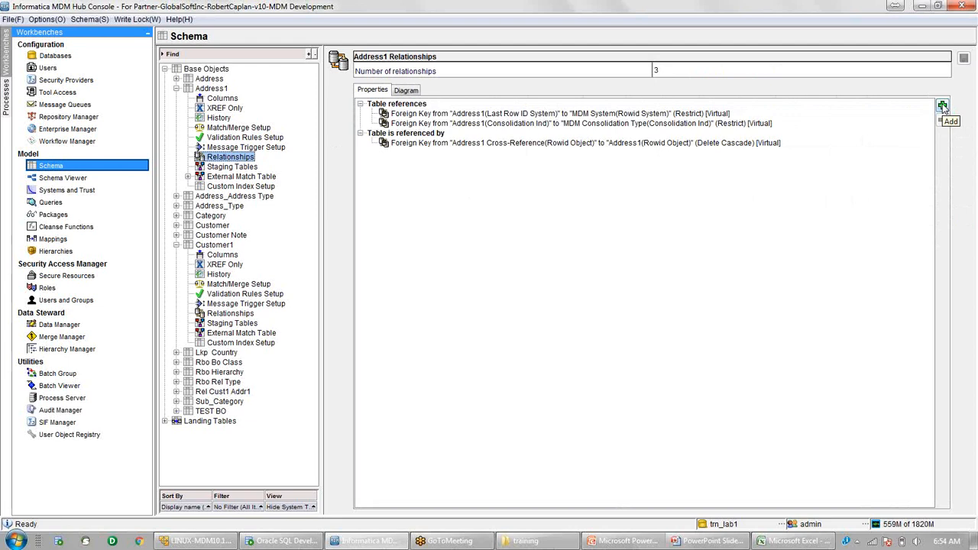
pyautogui.click(943, 106)
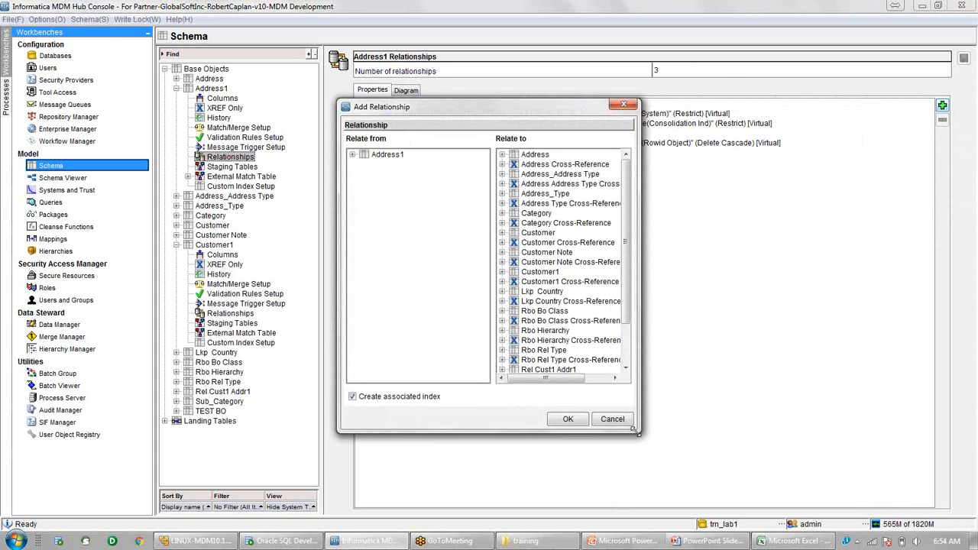
pyautogui.moveTo(639, 431); pyautogui.dragTo(714, 416)
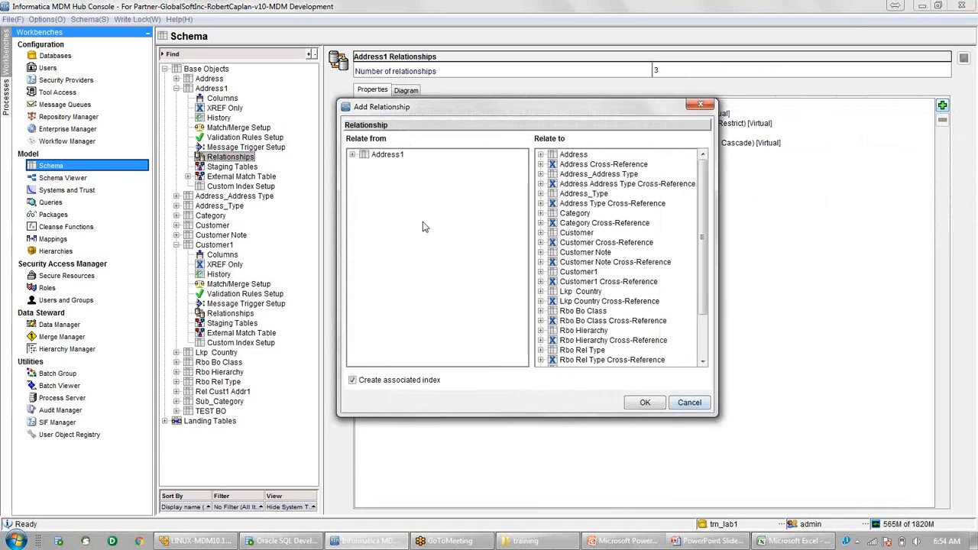
pyautogui.click(352, 154)
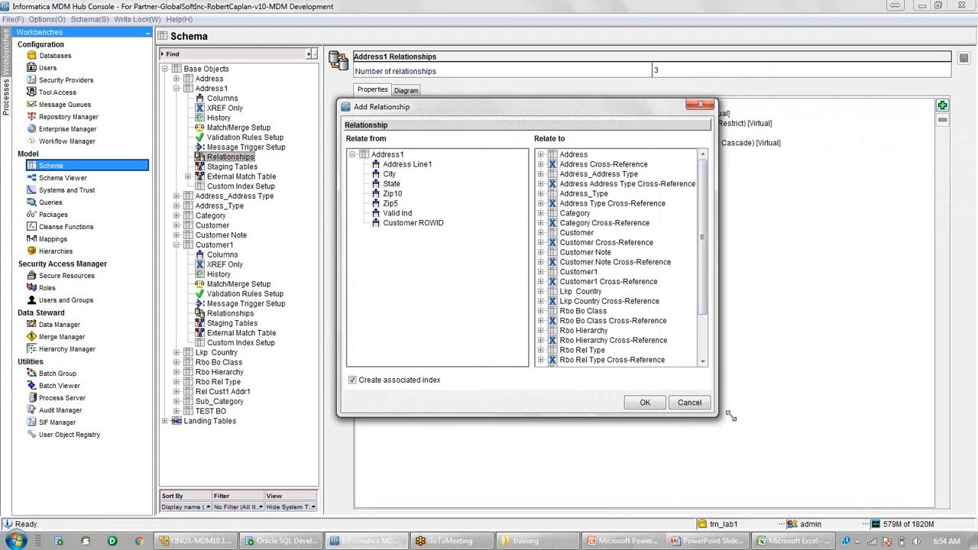
pyautogui.moveTo(730, 416)
pyautogui.mouseDown()
pyautogui.moveTo(769, 422)
pyautogui.moveTo(855, 465)
pyautogui.mouseUp()
pyautogui.click(606, 272)
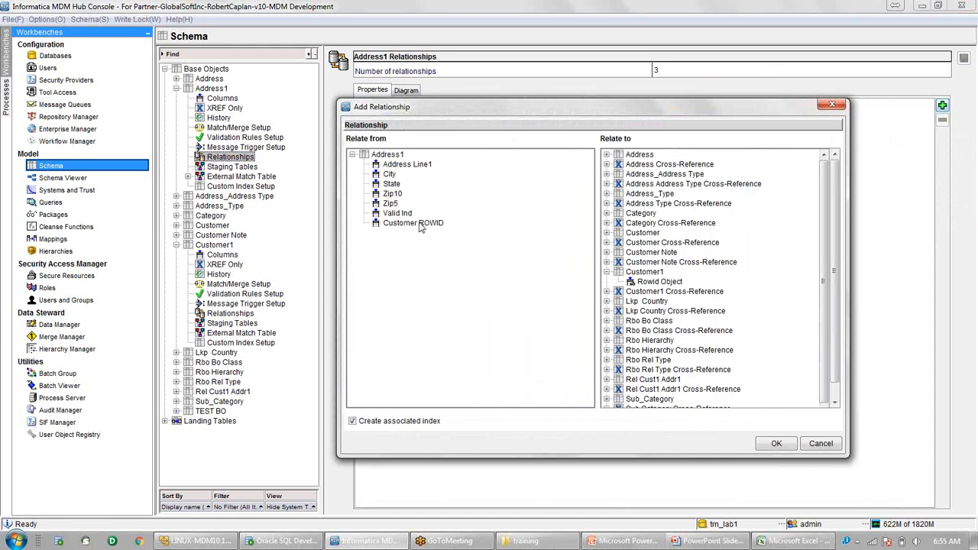
# Relate Address1's Customer ROWID to Customer1's Rowid Object, expanding other target tables, and confirm.
pyautogui.click(419, 223)
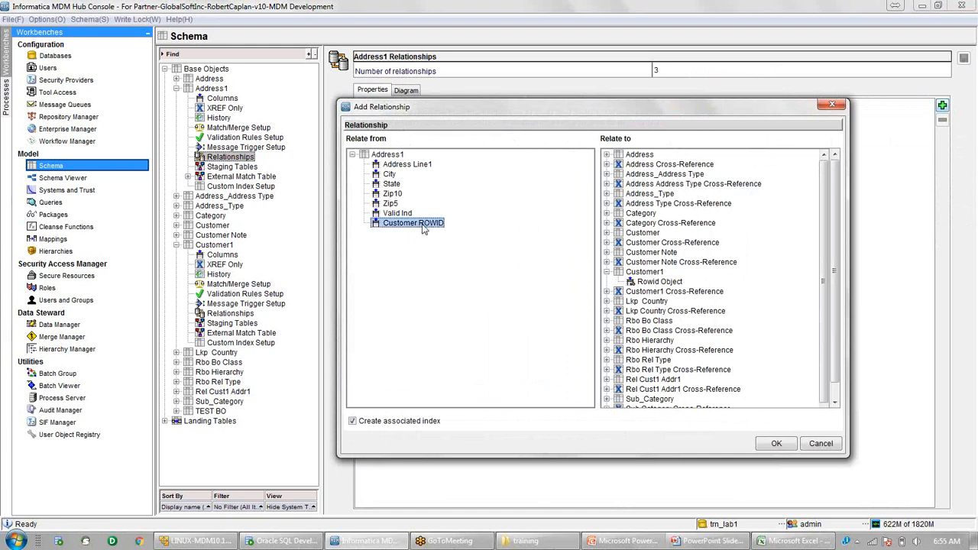
pyautogui.click(660, 282)
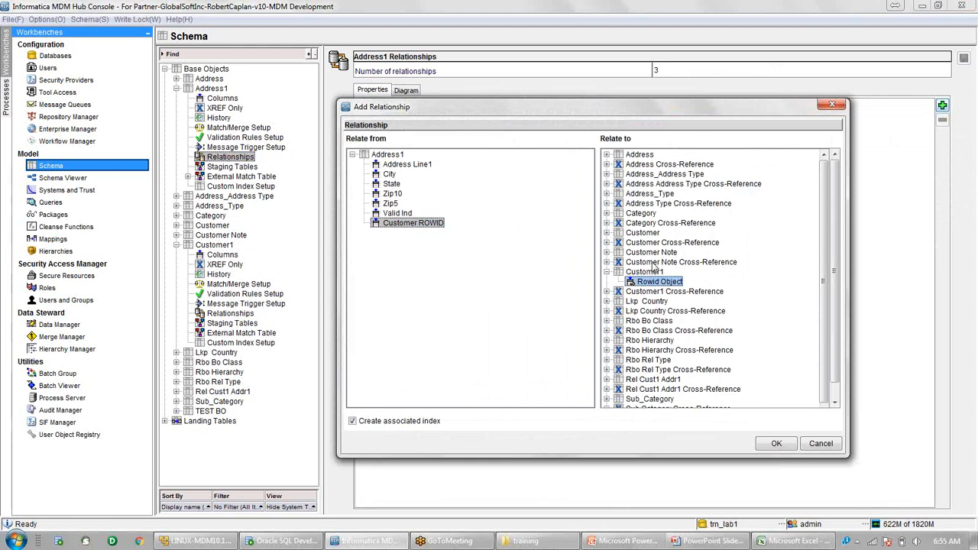
pyautogui.click(608, 253)
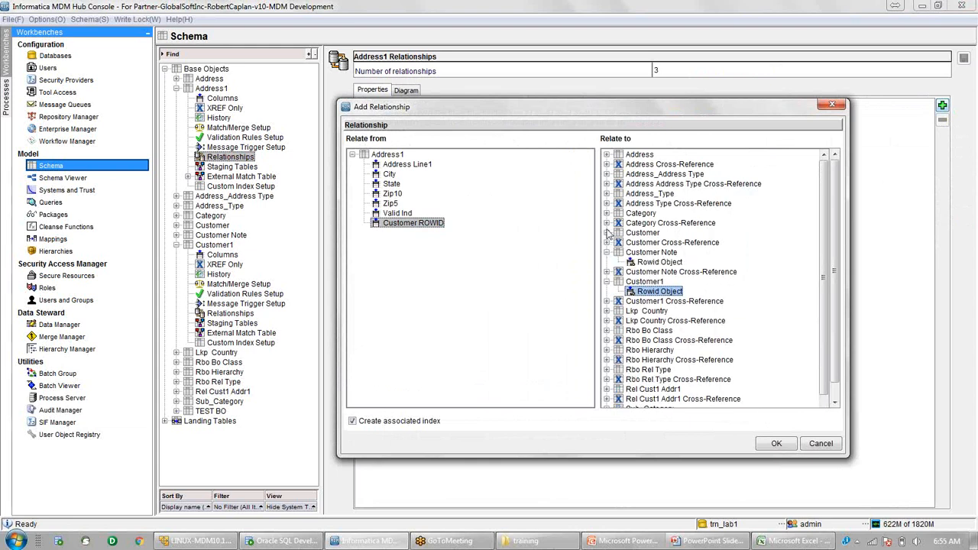
pyautogui.click(607, 214)
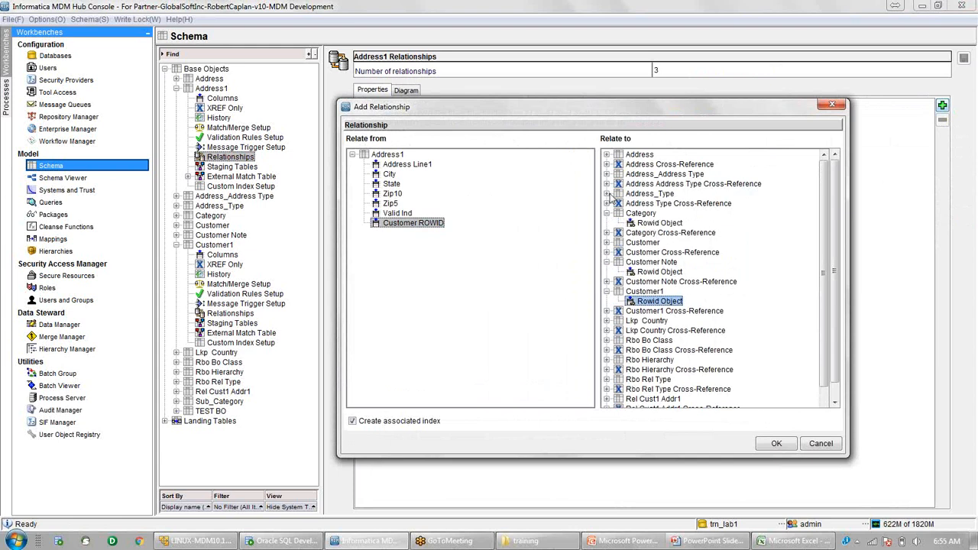
pyautogui.click(607, 194)
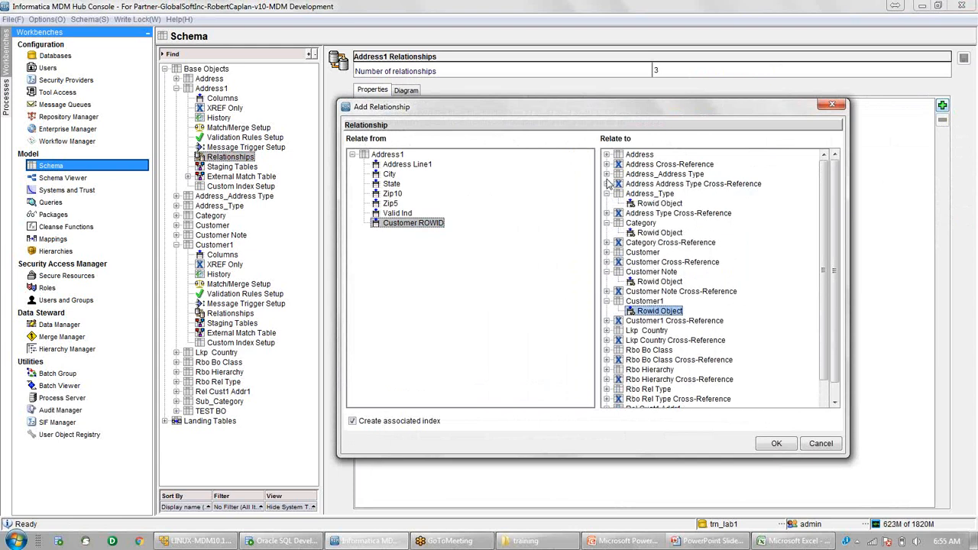
pyautogui.click(606, 175)
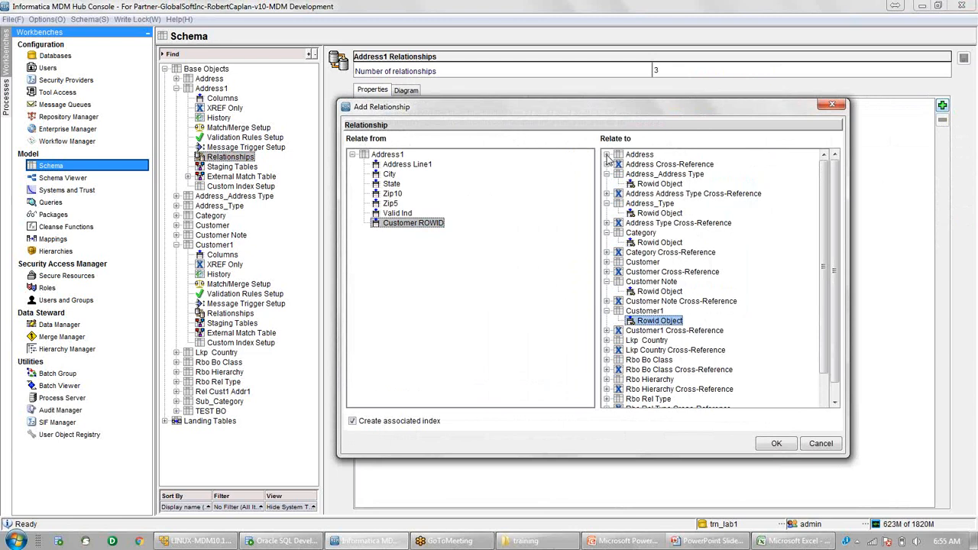
pyautogui.click(606, 155)
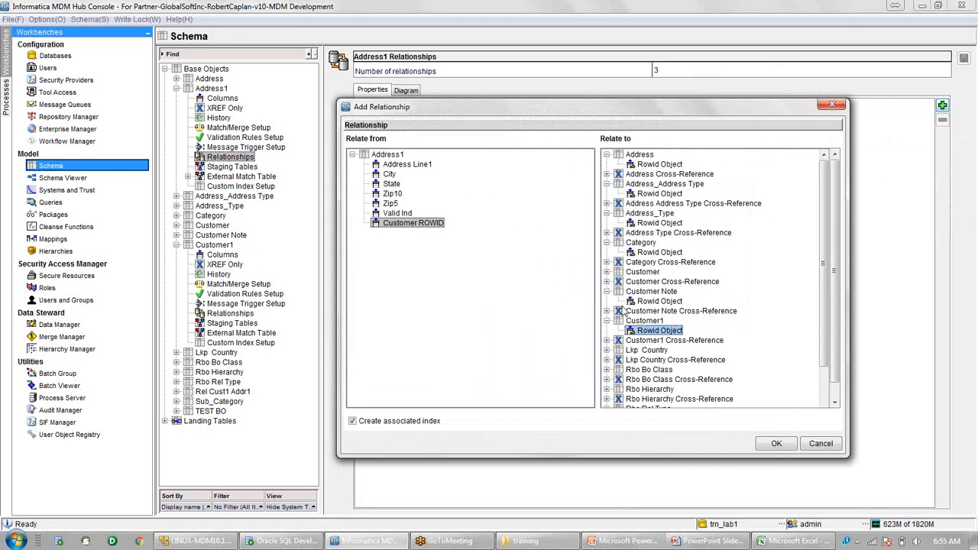
pyautogui.click(777, 445)
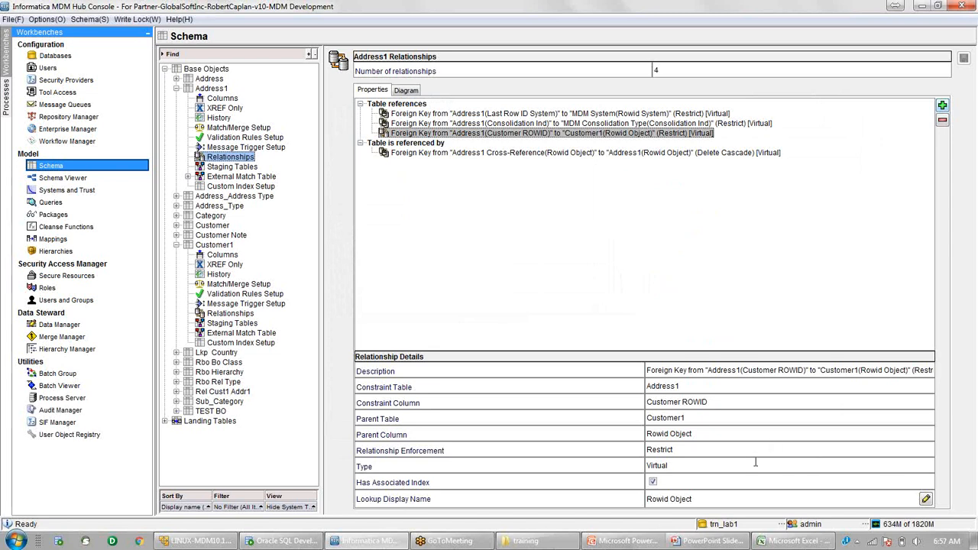
# Select the new Customer ROWID foreign key under Table references to view its details.
pyautogui.click(500, 134)
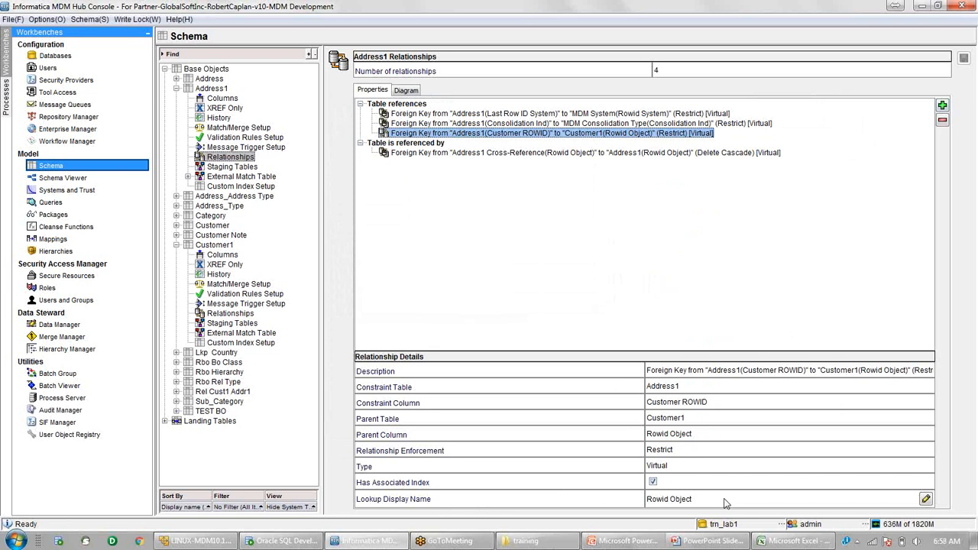
# Set Customer Name as the foreign key's lookup display name, save, then view Address1's columns.
pyautogui.click(926, 499)
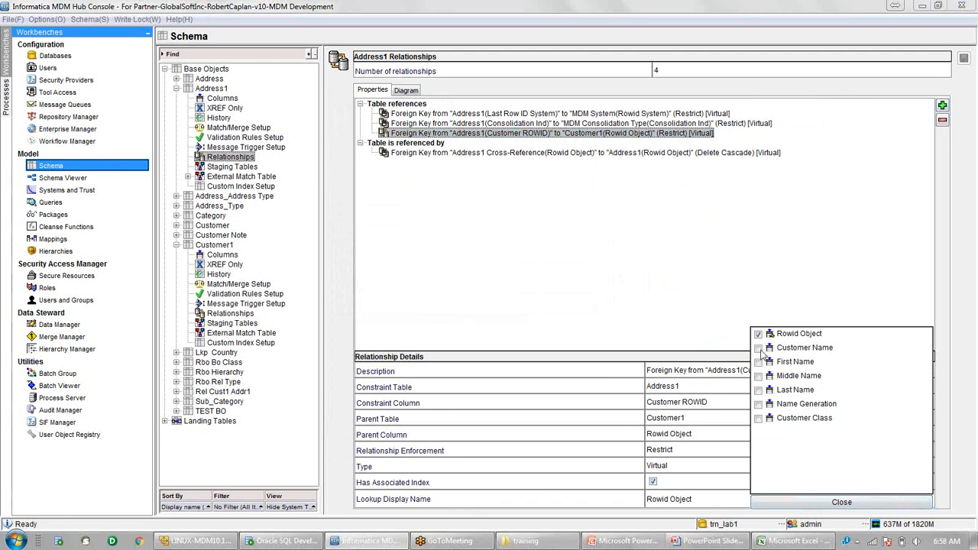
pyautogui.click(760, 350)
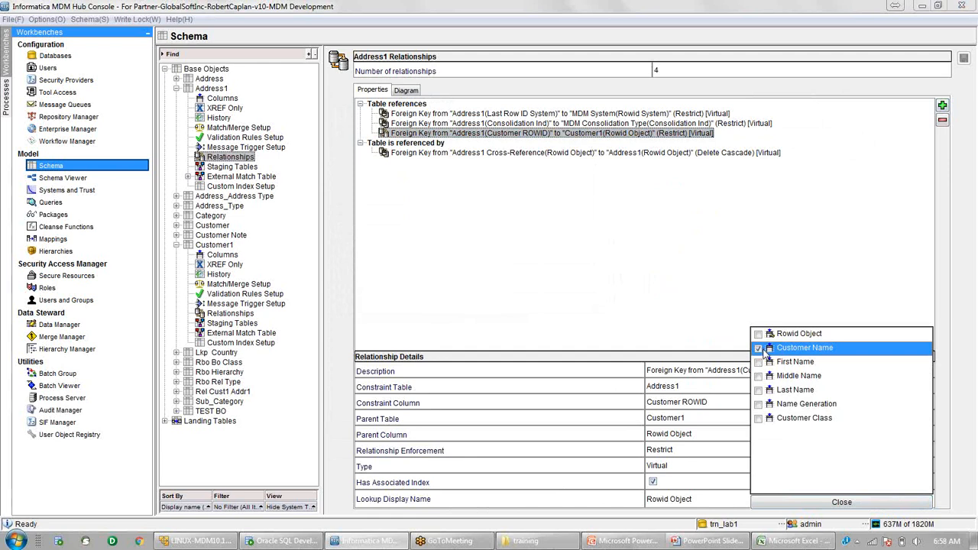
pyautogui.click(842, 502)
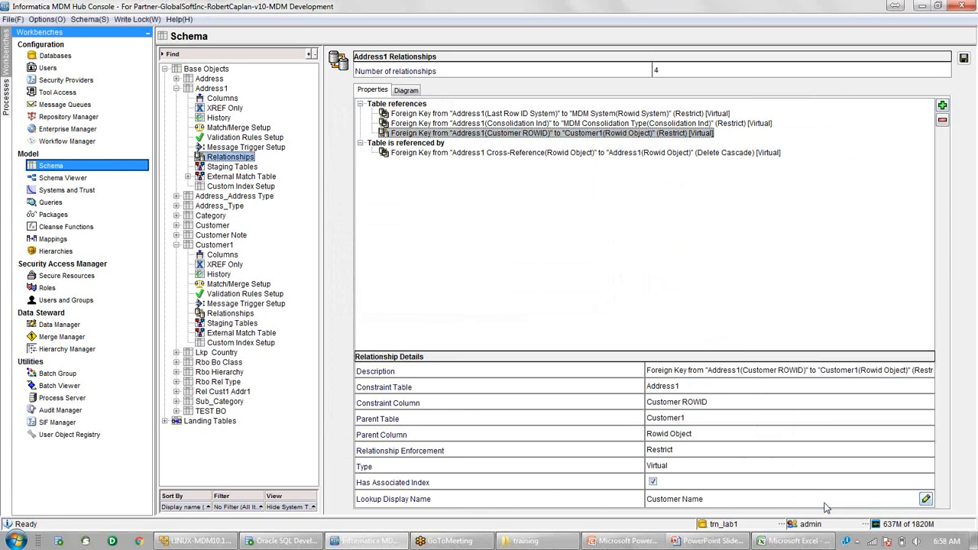
pyautogui.click(964, 58)
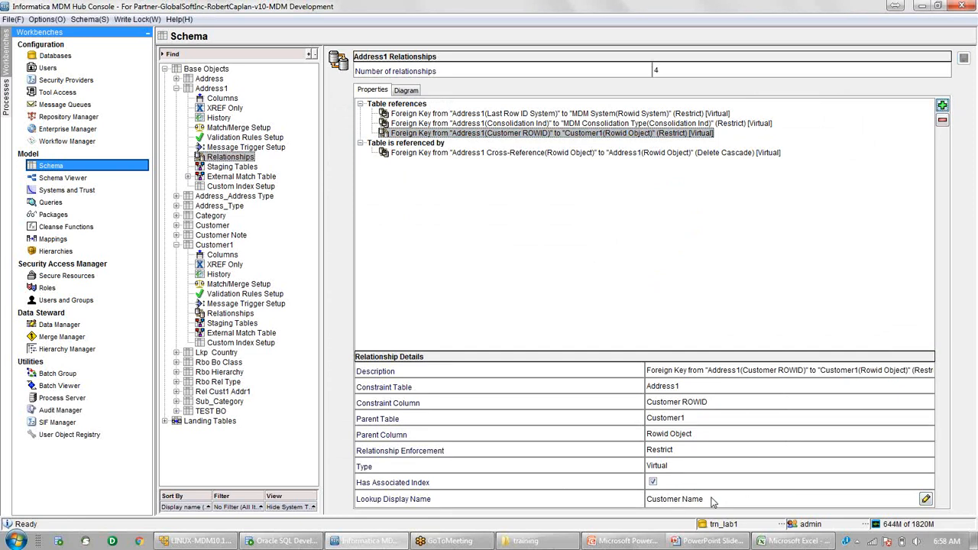
pyautogui.click(221, 101)
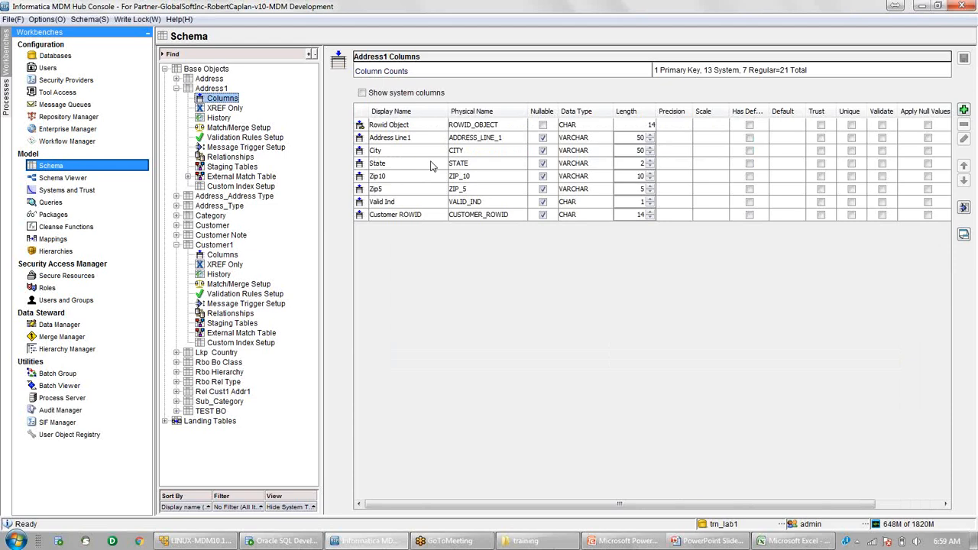
# Select the Customer ROWID column in Address1's column list.
pyautogui.click(381, 217)
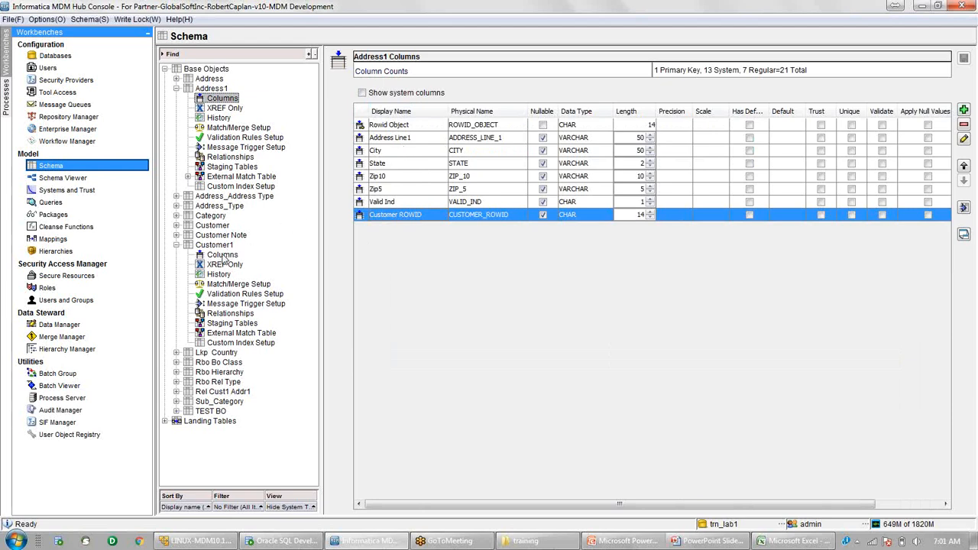
# Show Customer1's columns and select the Rowid Object and Customer Name rows.
pyautogui.click(224, 260)
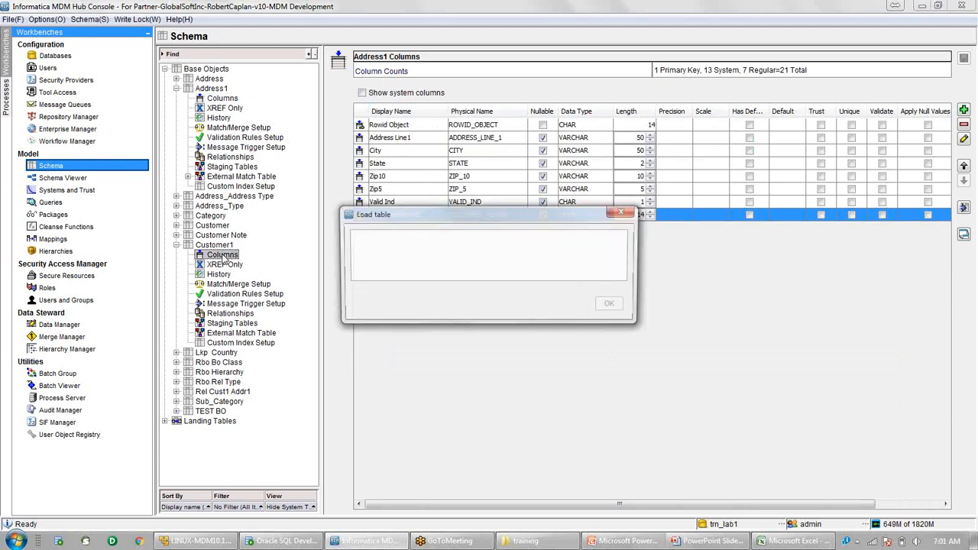
pyautogui.click(359, 126)
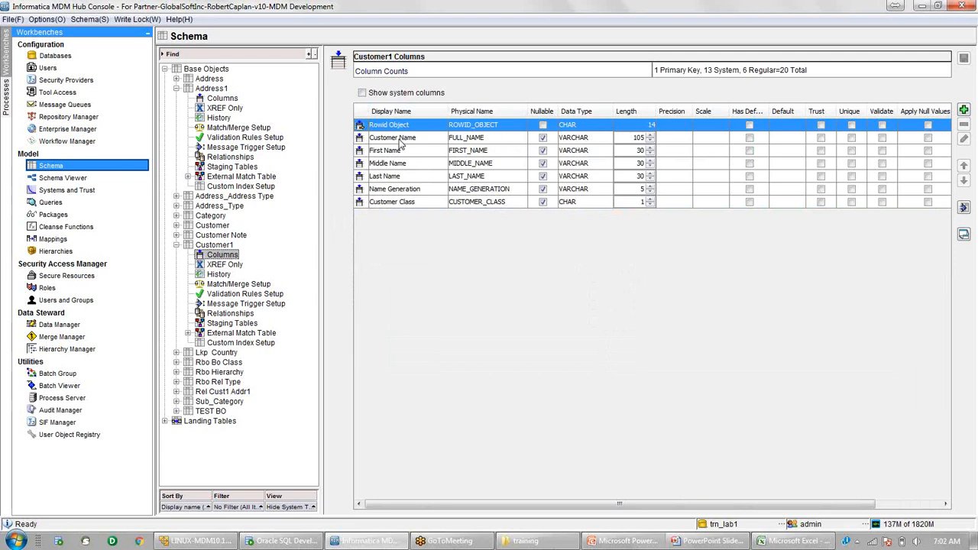
pyautogui.click(399, 142)
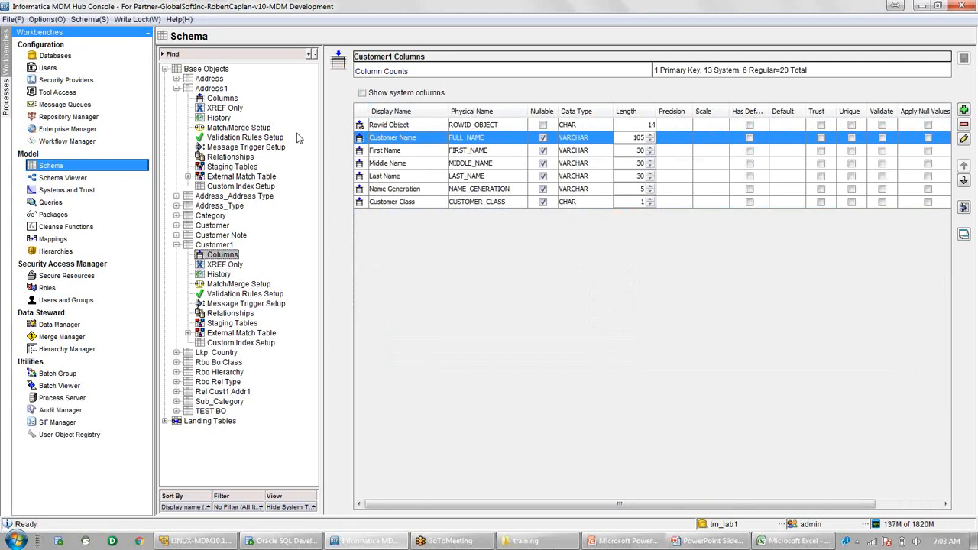
# Switch to the Schema Viewer workbench under Model.
pyautogui.click(89, 180)
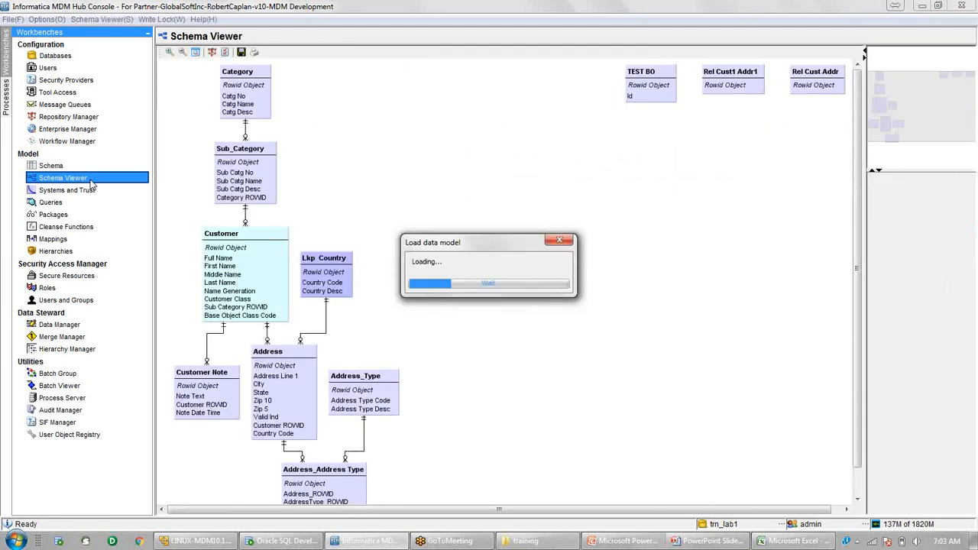
# Zoom the diagram in twice and pan to the Customer1–Address1 connector on Customer ROWID.
pyautogui.click(170, 52)
pyautogui.click(169, 52)
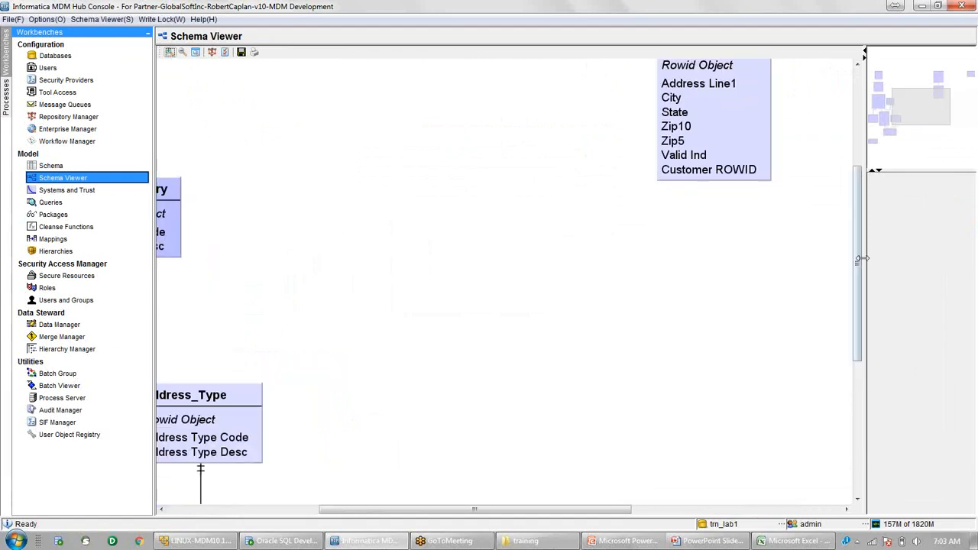
pyautogui.moveTo(860, 260); pyautogui.dragTo(742, 170)
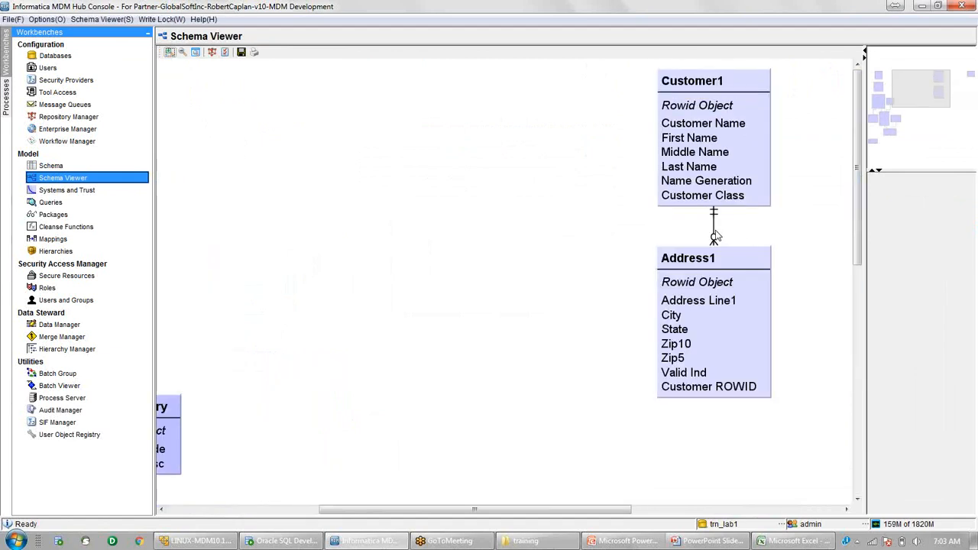
pyautogui.moveTo(714, 237)
# Back in Schema, select Address1's Customer ROWID foreign key to Customer1 and delete it.
pyautogui.click(74, 165)
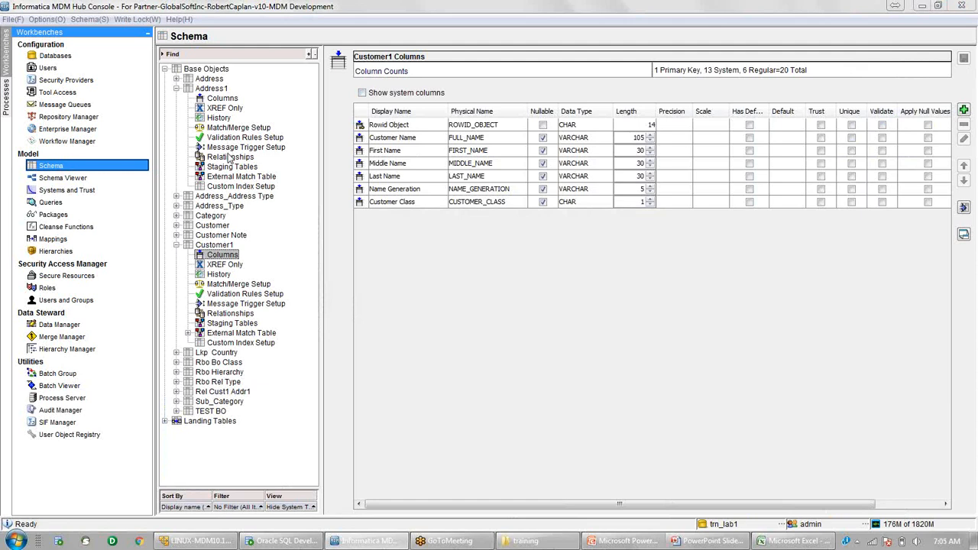
pyautogui.click(229, 157)
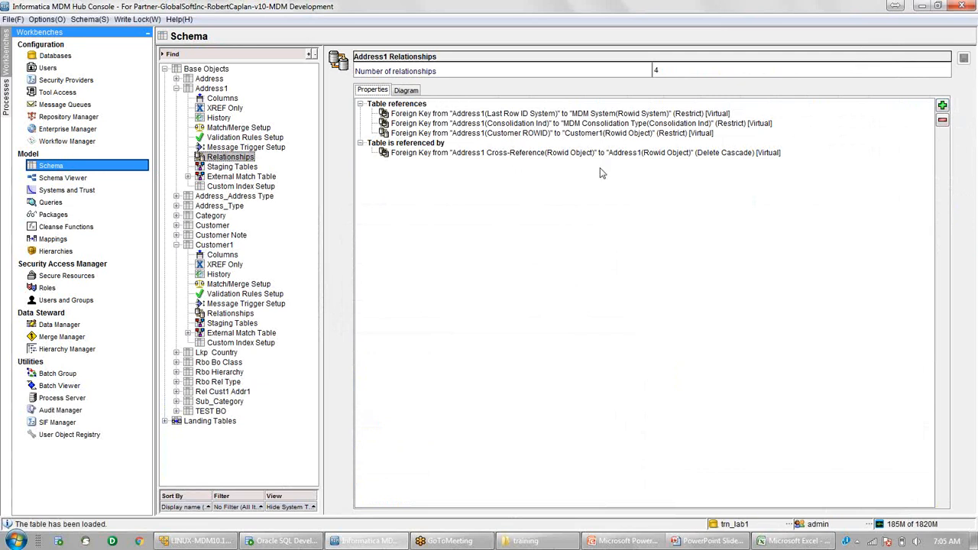
pyautogui.click(569, 135)
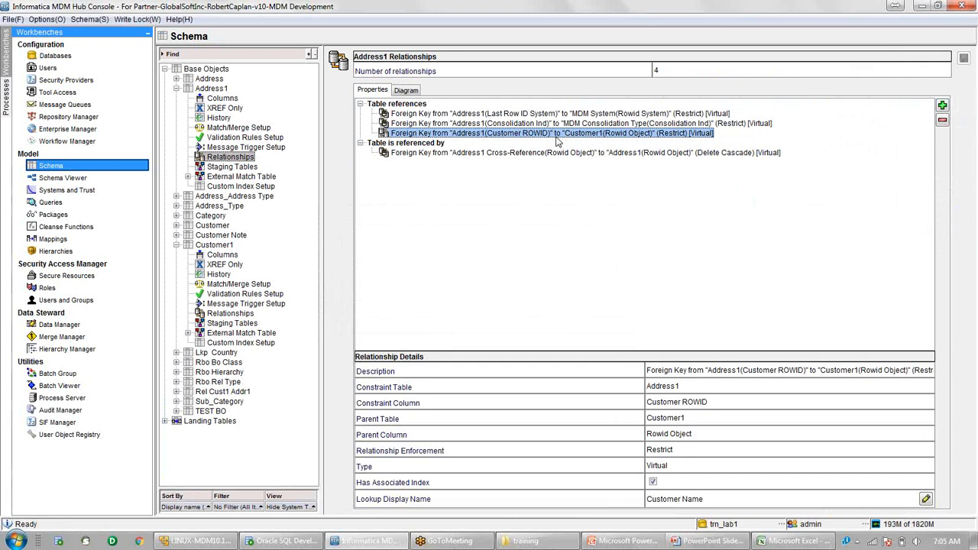
pyautogui.click(942, 123)
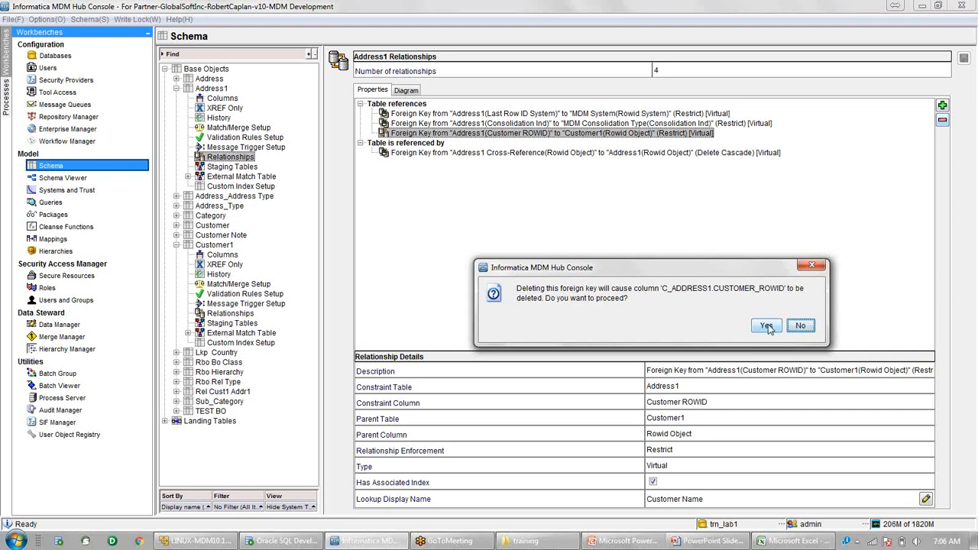
# Confirm deleting Address1's Customer ROWID foreign key to Customer1, including its CUSTOMER_ROWID column.
pyautogui.click(768, 327)
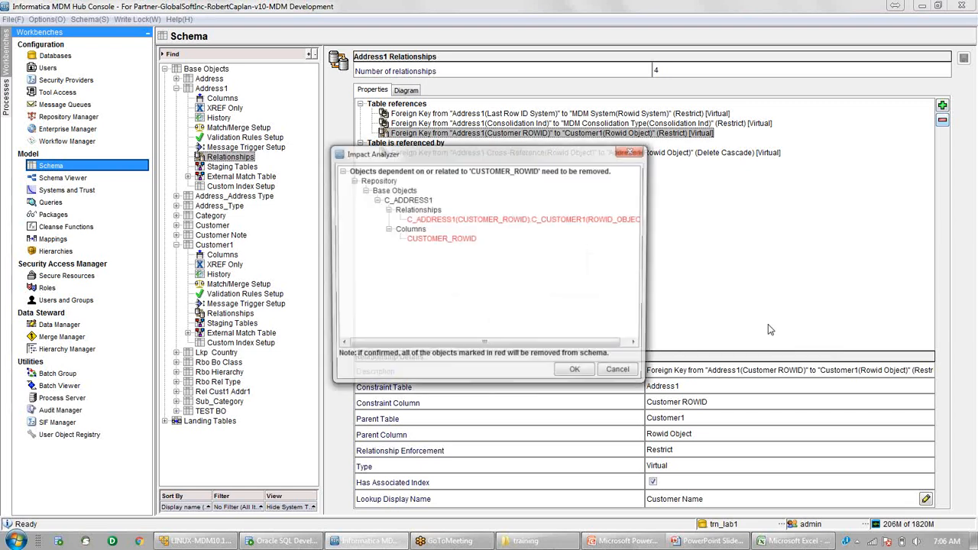
pyautogui.moveTo(644, 380); pyautogui.dragTo(861, 385)
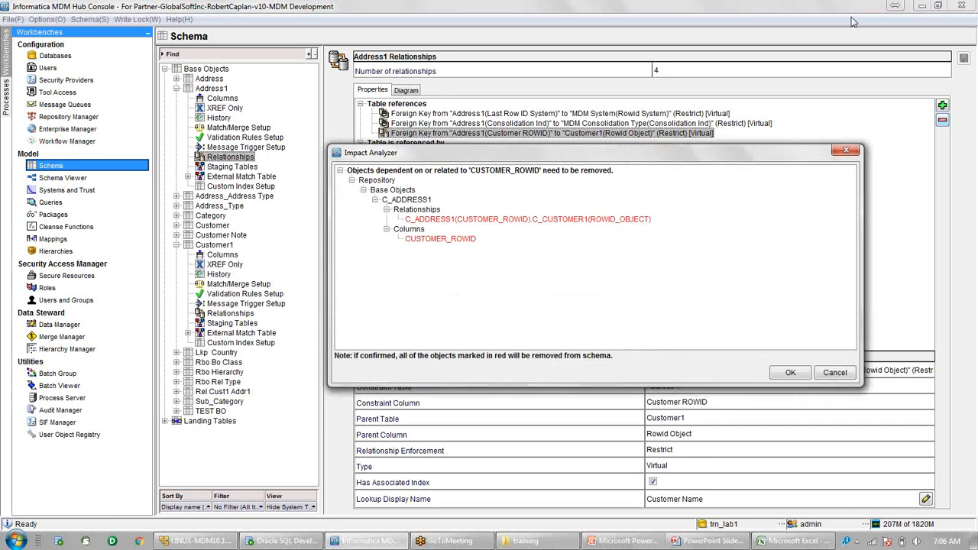
pyautogui.click(537, 221)
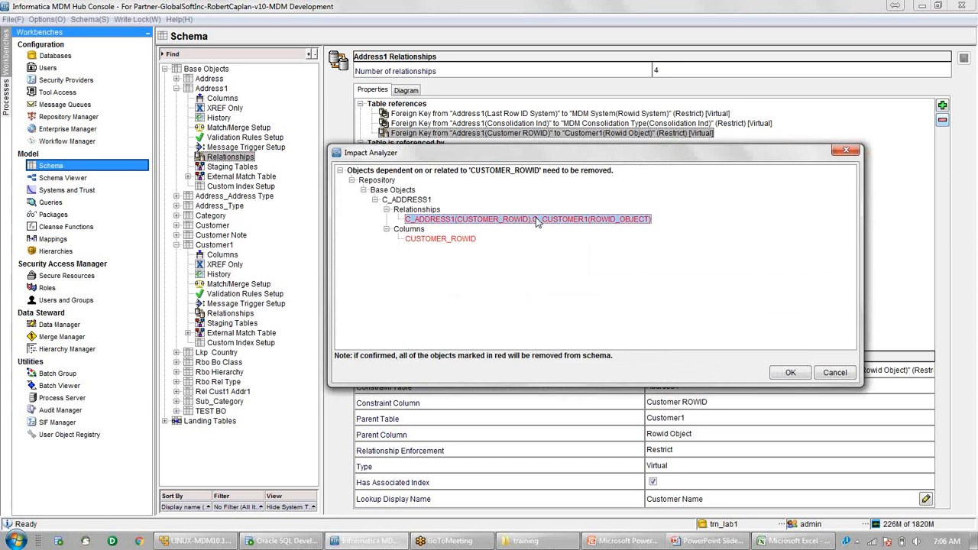
pyautogui.click(451, 239)
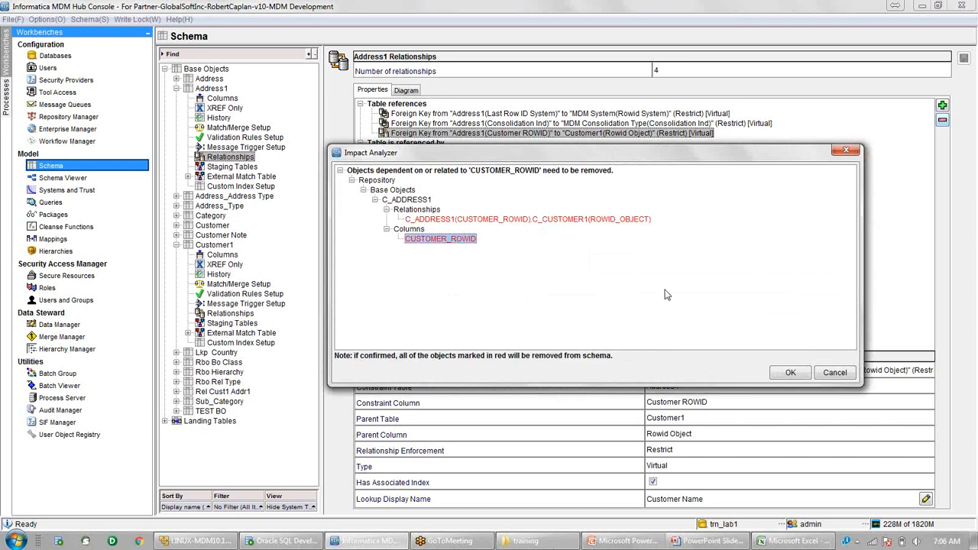
pyautogui.click(791, 373)
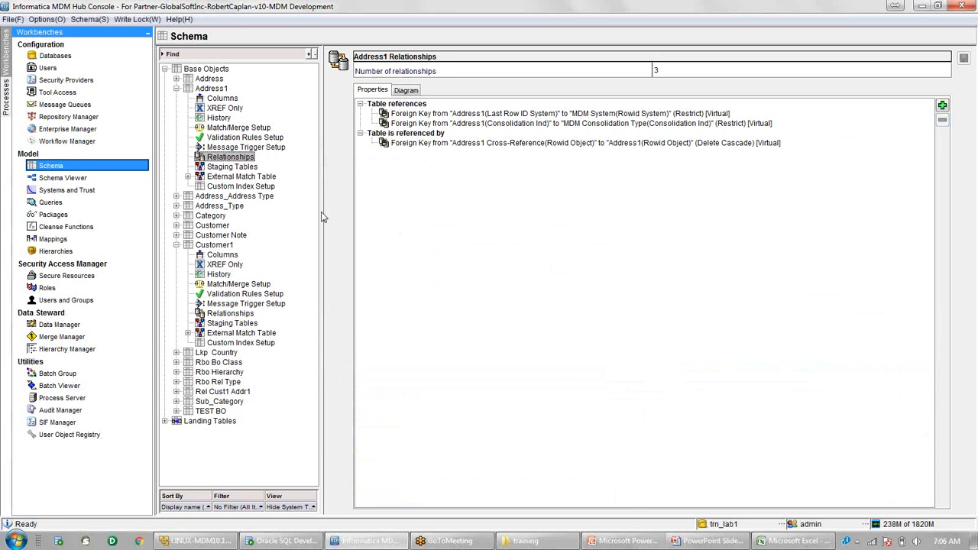
# Review Address1's column list, then switch to the Schema Viewer diagram.
pyautogui.click(223, 99)
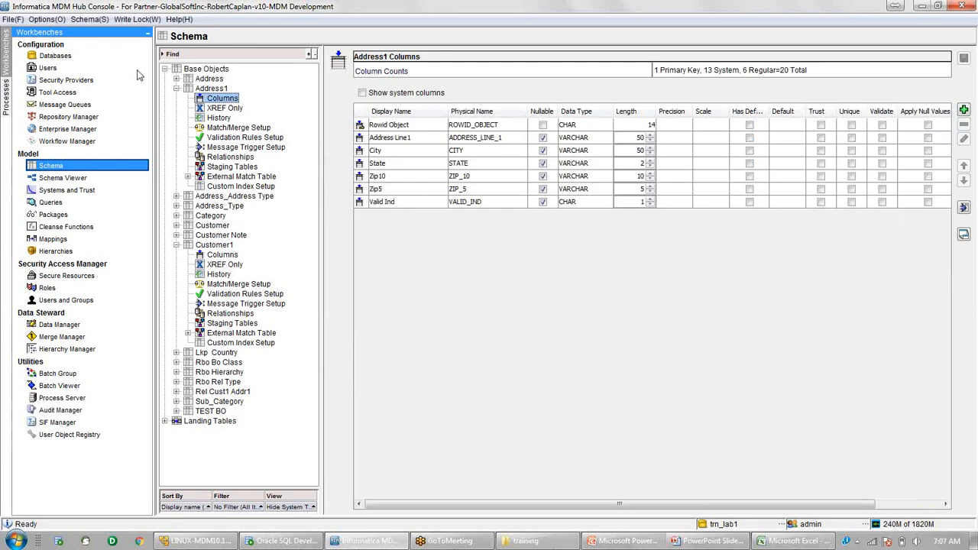
pyautogui.click(88, 179)
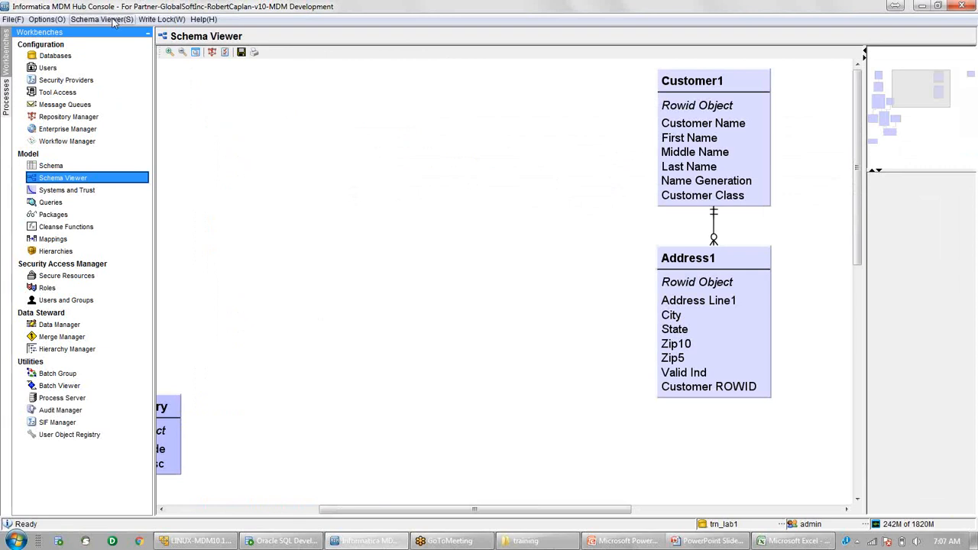
# Refresh and zoom the diagram to confirm Customer1 and Address1 are unlinked, then return to Schema.
pyautogui.click(113, 21)
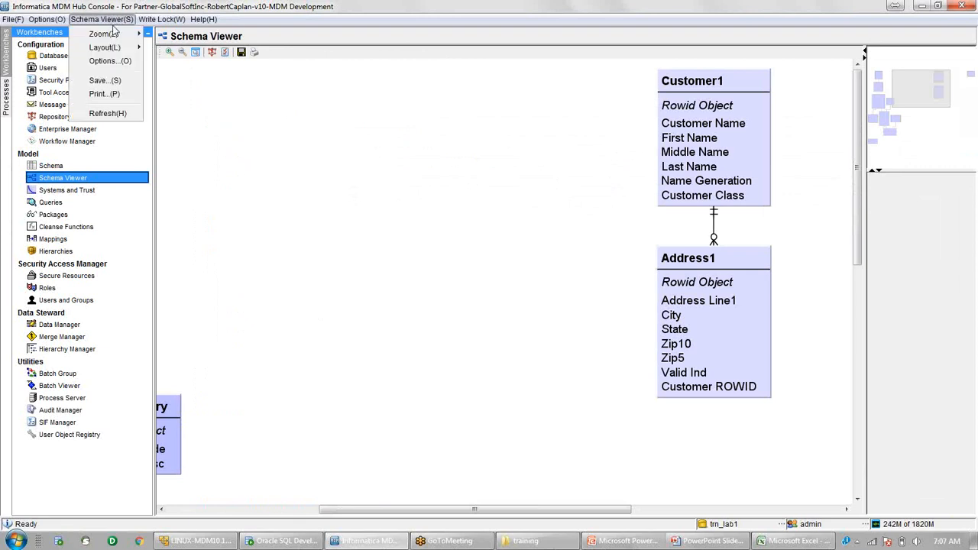
pyautogui.click(119, 114)
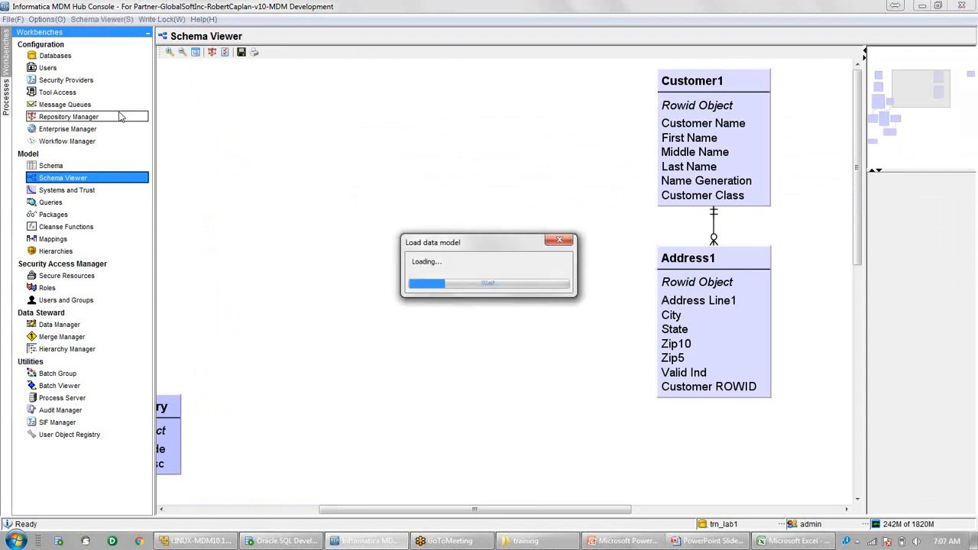
pyautogui.click(173, 54)
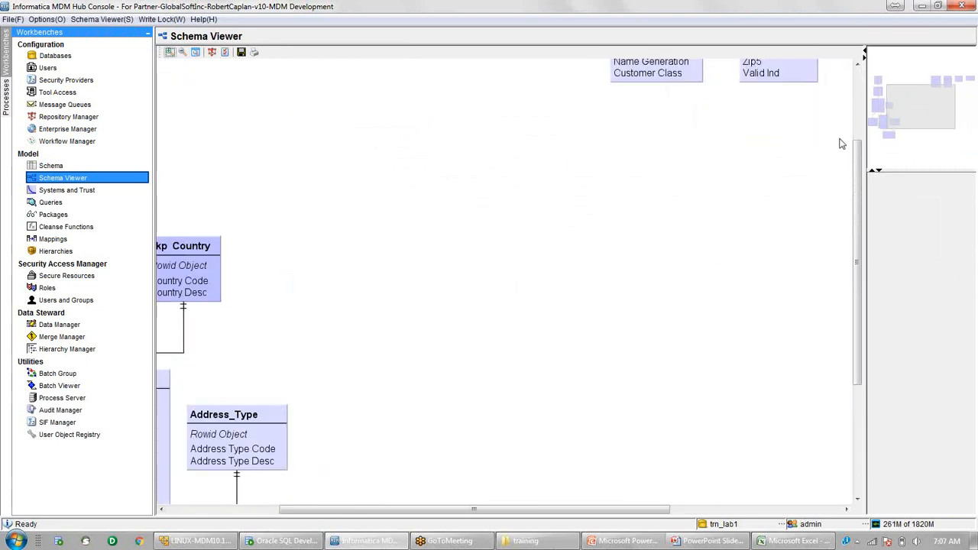
pyautogui.moveTo(857, 155); pyautogui.dragTo(850, 68)
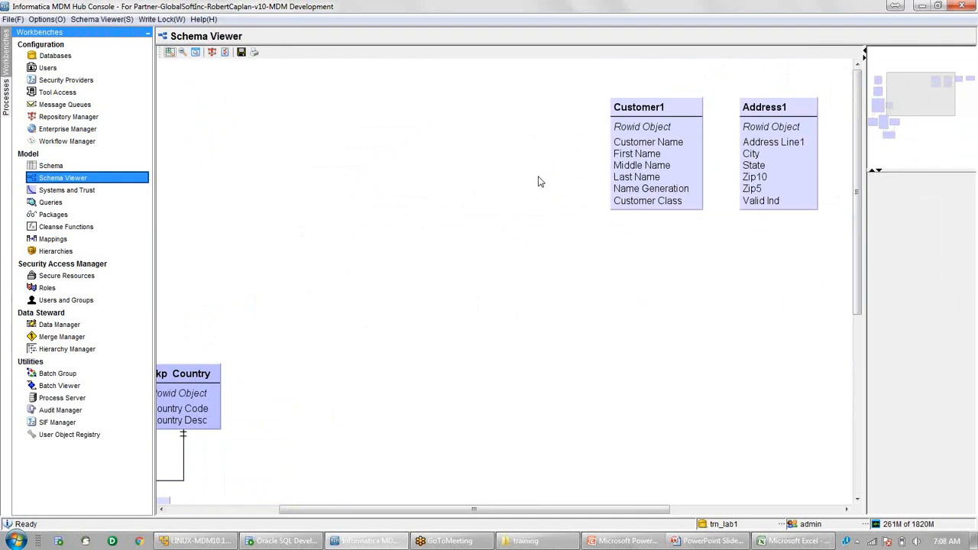
pyautogui.click(52, 166)
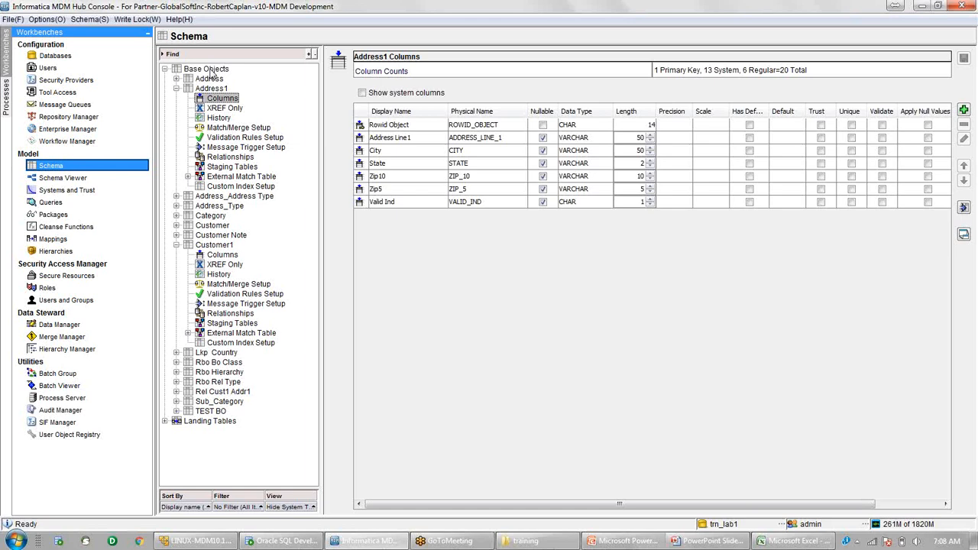
# Add a new base object with display name 'Rel Cust1Addr1' and submit it.
pyautogui.click(212, 71)
pyautogui.rightClick(221, 72)
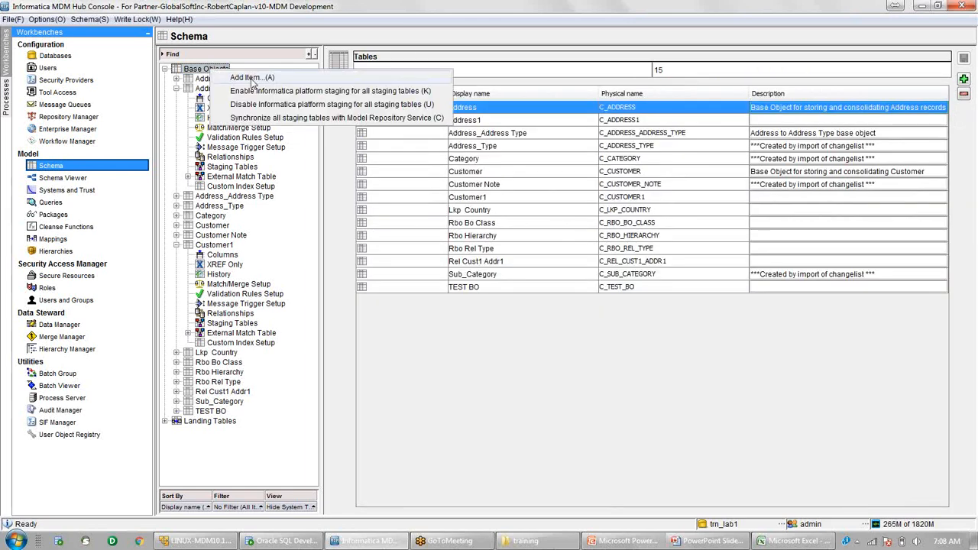
pyautogui.click(252, 81)
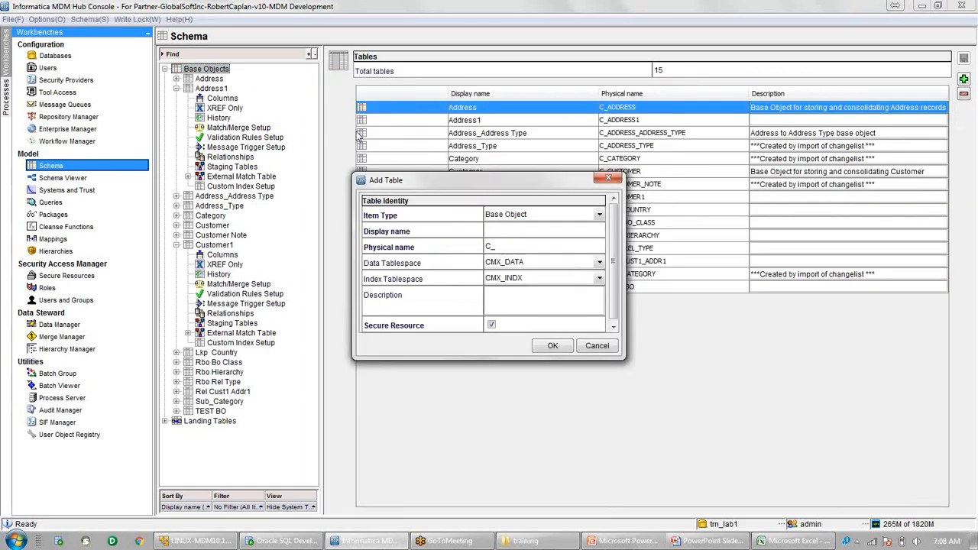
pyautogui.write('Rel Cust1Addr1')
pyautogui.press('Tab')
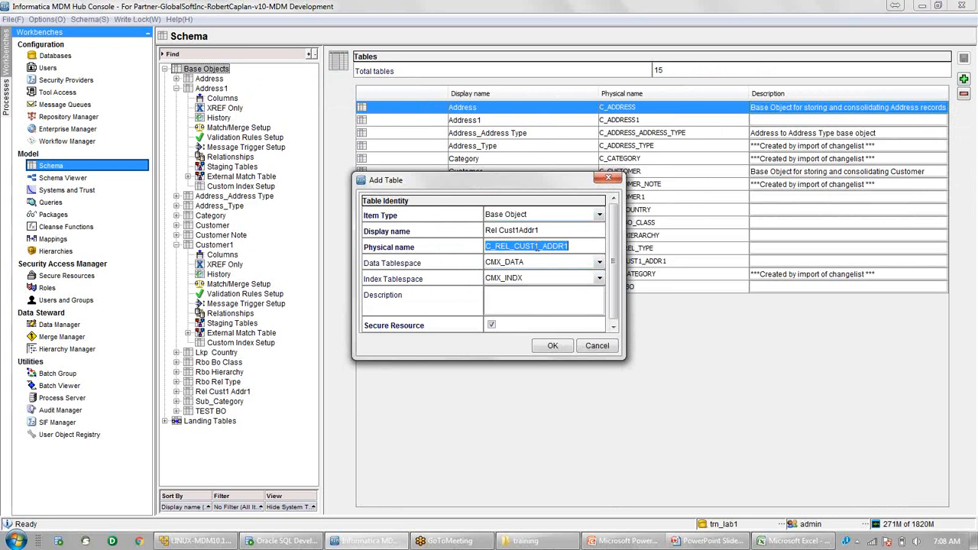
pyautogui.click(554, 347)
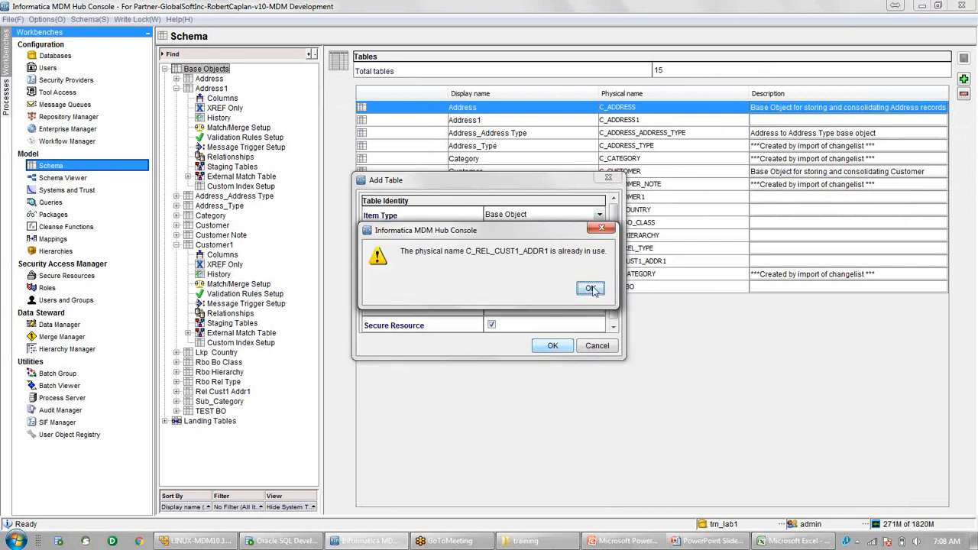
# After the name-in-use error, rename it to C_REL_CUST1_ADDR2 / 'Rel Cust1Addr2' and create it.
pyautogui.click(591, 288)
pyautogui.click(573, 245)
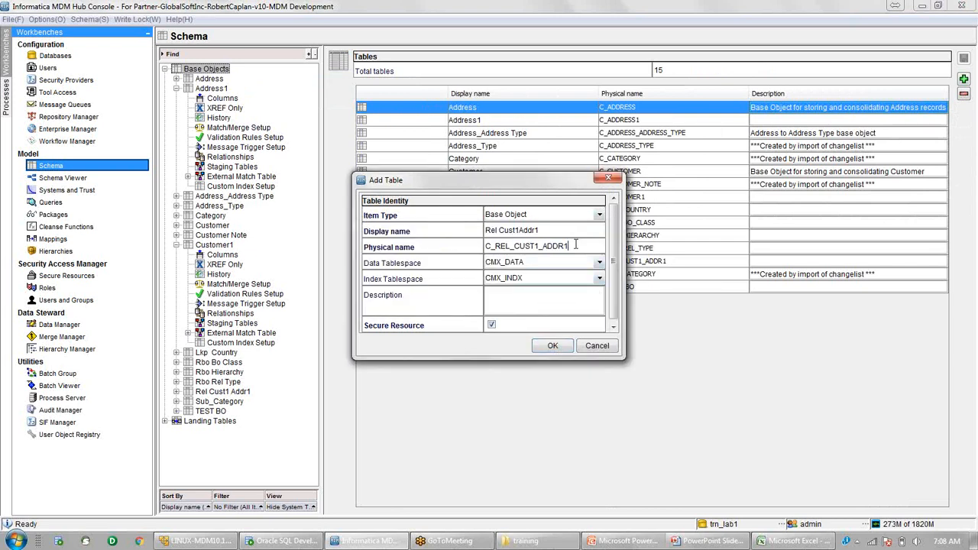
pyautogui.press('BackSpace')
pyautogui.write('2')
pyautogui.click(569, 229)
pyautogui.press('BackSpace')
pyautogui.click(556, 347)
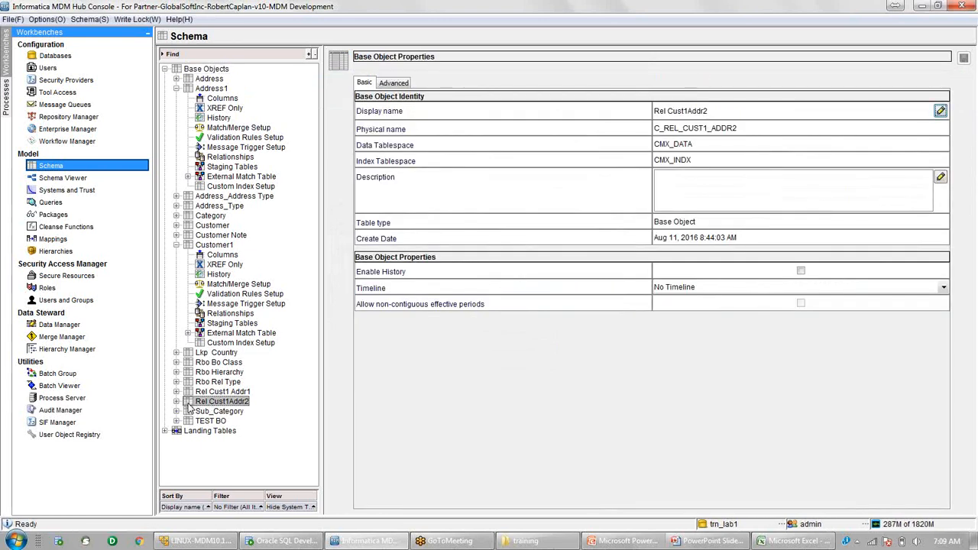
# Add two columns to Rel Cust1Addr2 named Customer ROWID and Address ROWID.
pyautogui.click(176, 402)
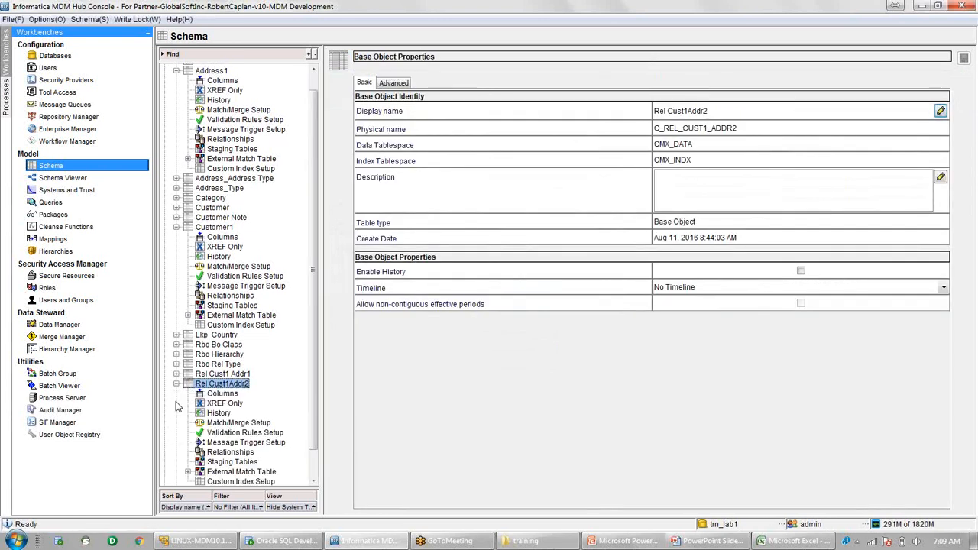
pyautogui.click(223, 393)
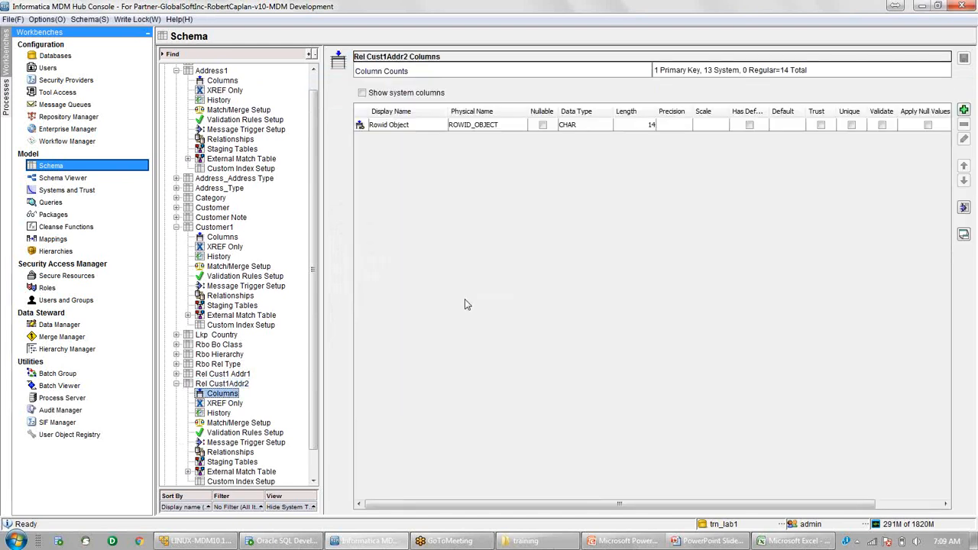
pyautogui.click(427, 127)
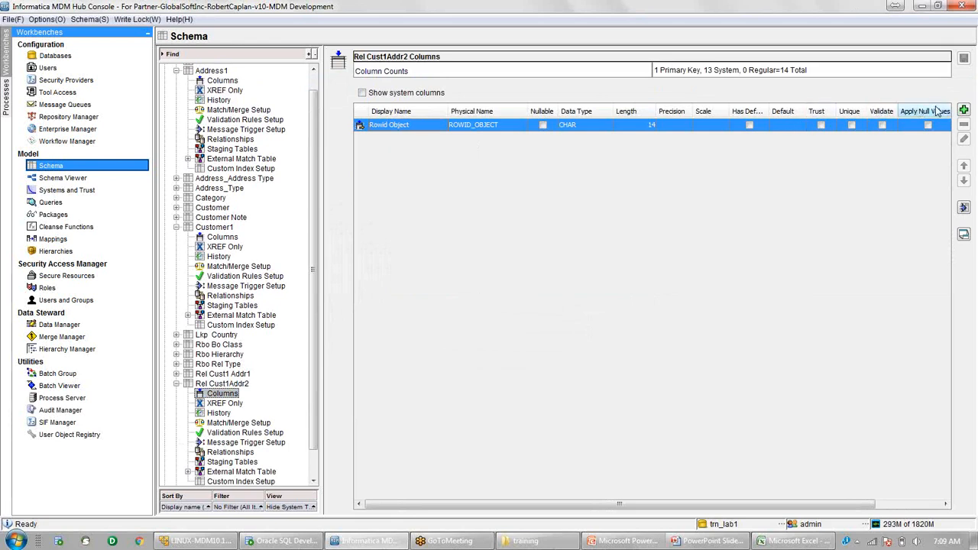
pyautogui.click(964, 110)
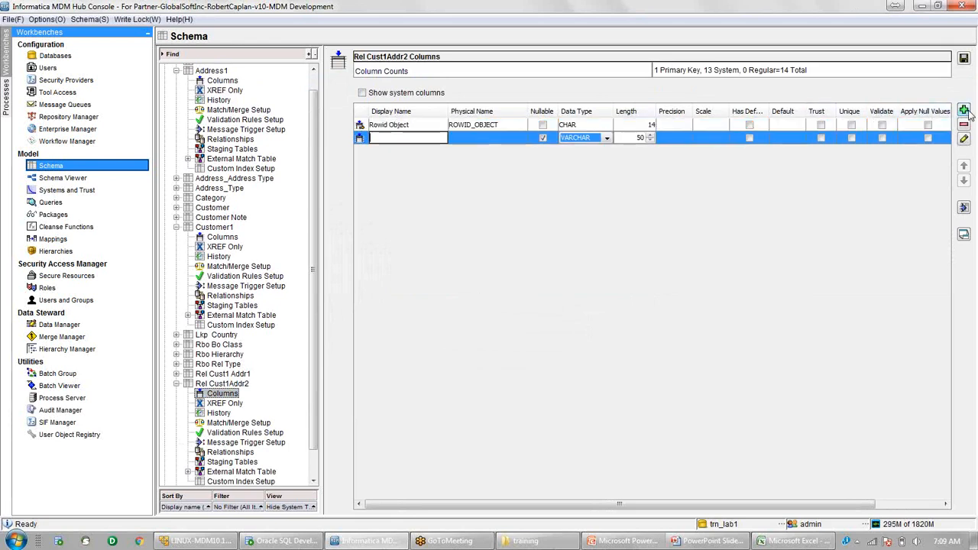
pyautogui.write('Customer RR')
pyautogui.write('WID')
pyautogui.press('Return')
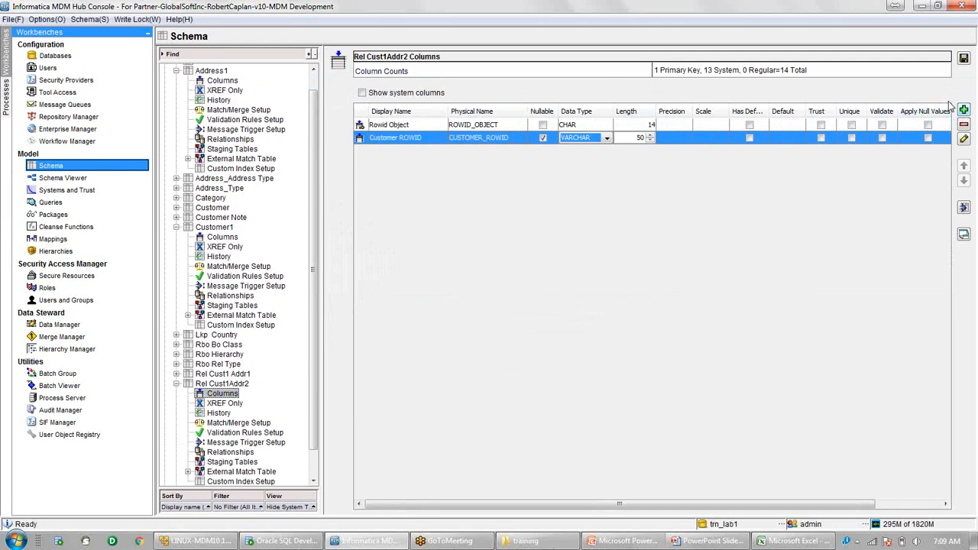
pyautogui.click(963, 110)
pyautogui.write('Addre')
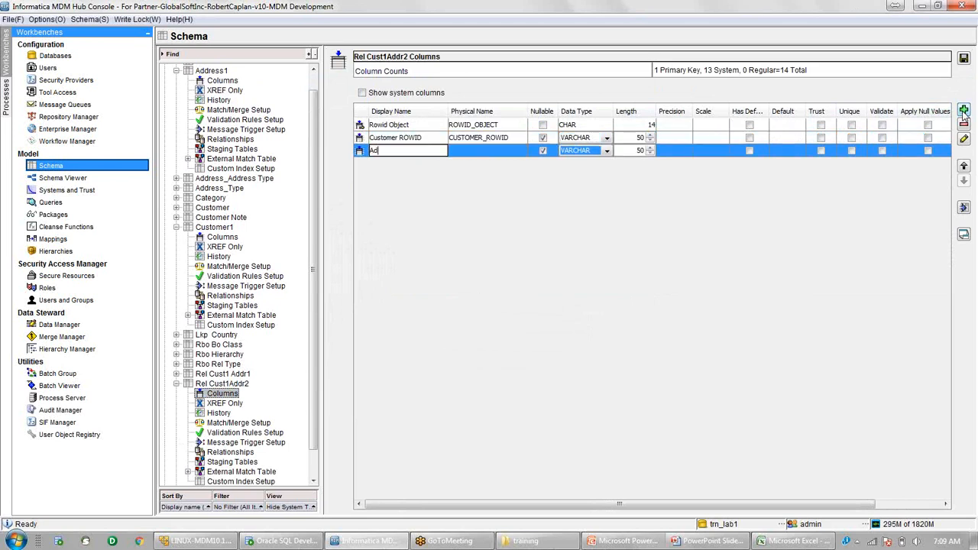
pyautogui.press('BackSpace')
pyautogui.write('ss ROWID')
pyautogui.press('Return')
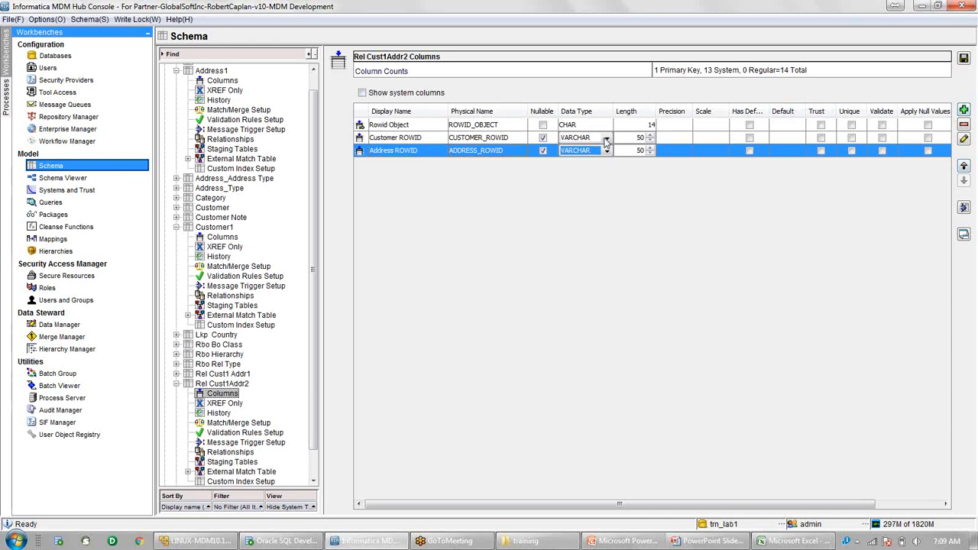
# Set both new columns to CHAR data type and save the table.
pyautogui.click(606, 139)
pyautogui.click(579, 150)
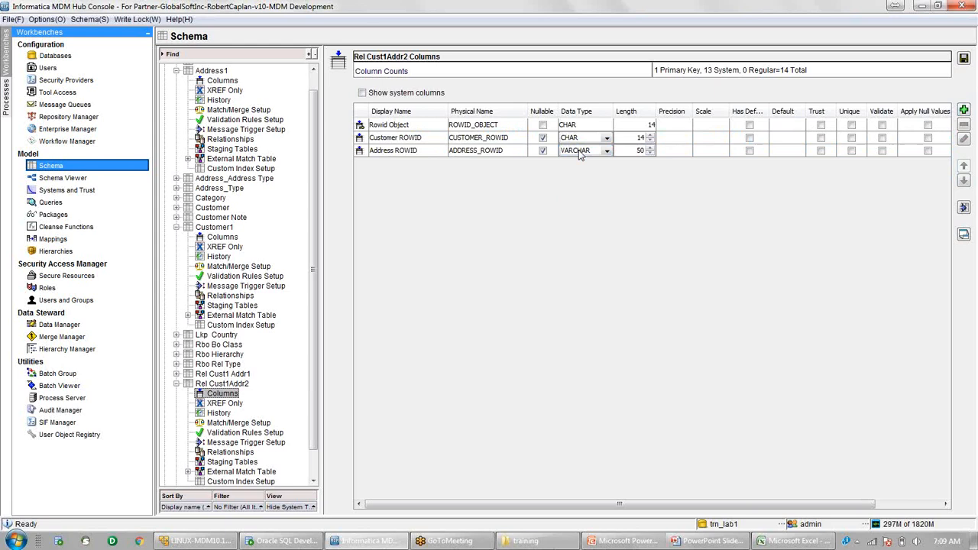
pyautogui.click(606, 151)
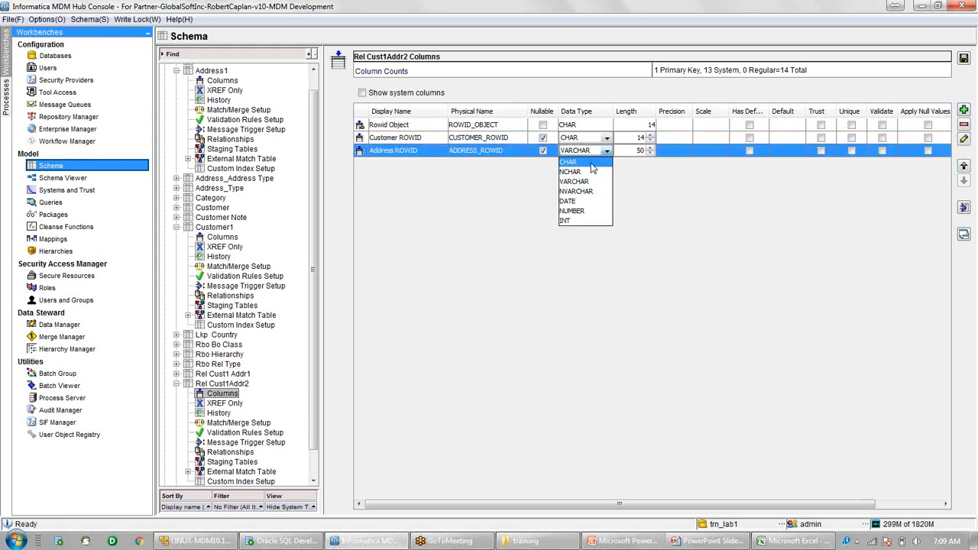
pyautogui.click(569, 162)
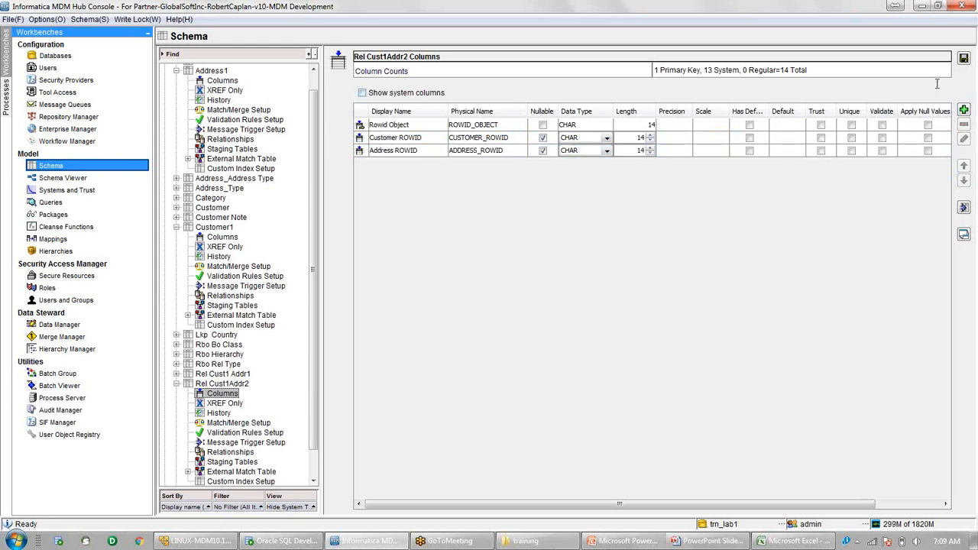
pyautogui.click(963, 60)
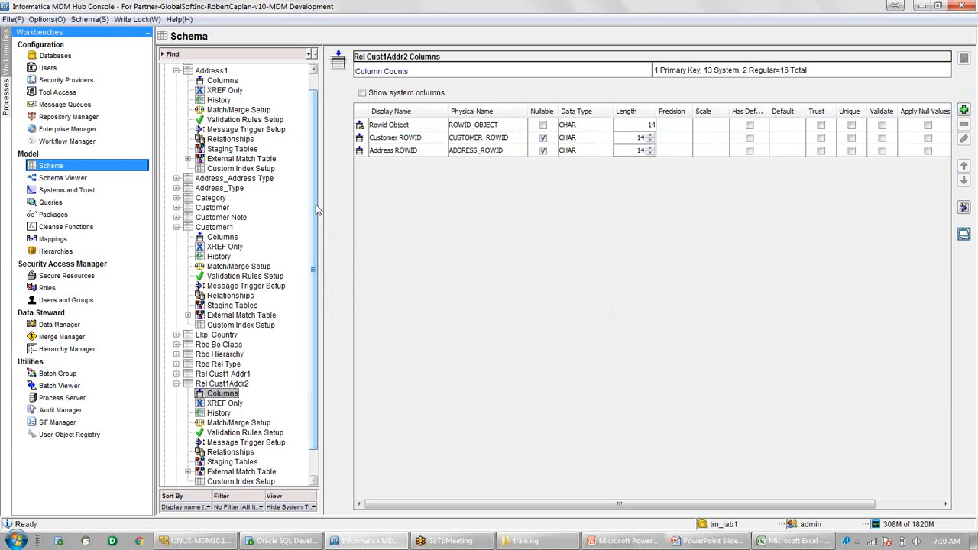
pyautogui.moveTo(315, 205); pyautogui.dragTo(317, 285)
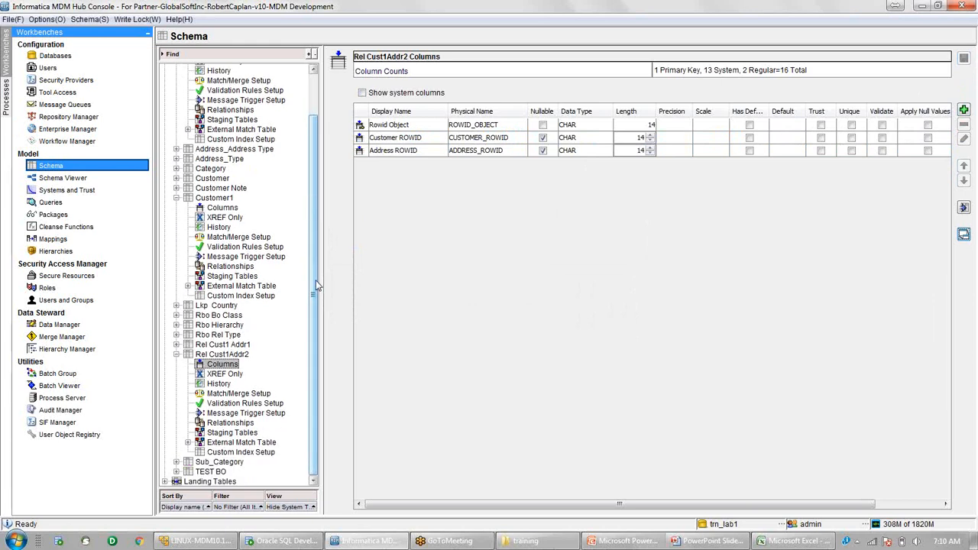
# Add a relationship from Rel Cust1Addr2's Customer ROWID to Customer1's Rowid Object.
pyautogui.click(230, 423)
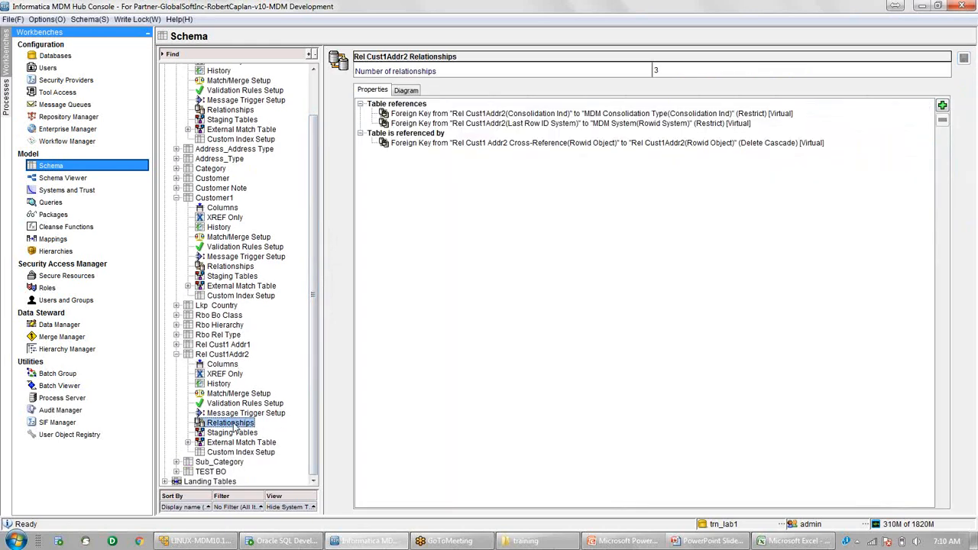
pyautogui.click(943, 106)
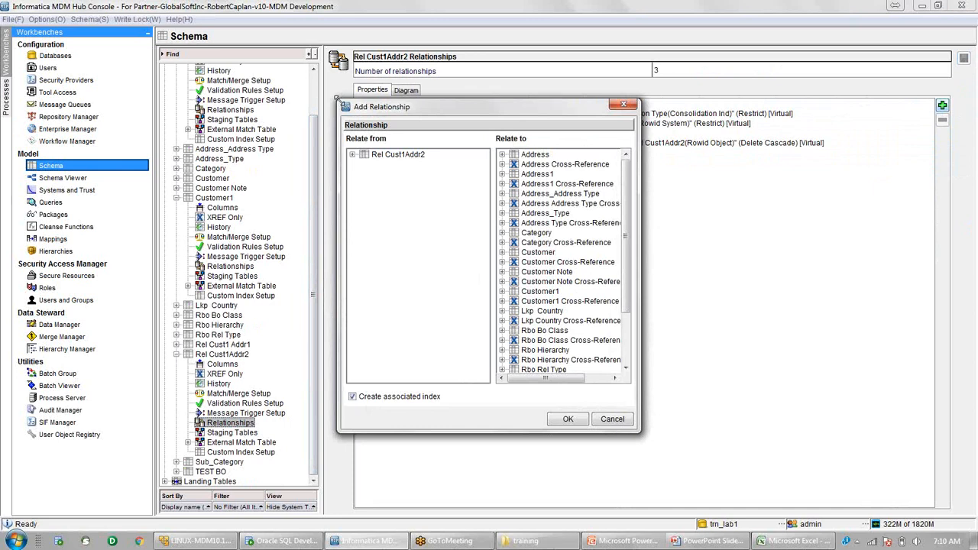
pyautogui.moveTo(337, 100); pyautogui.dragTo(260, 65)
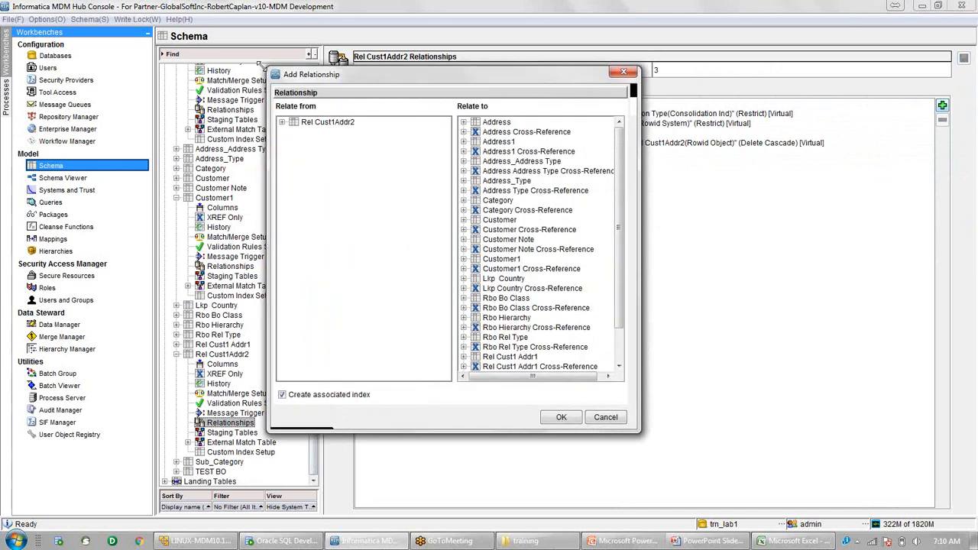
pyautogui.click(269, 120)
pyautogui.click(330, 130)
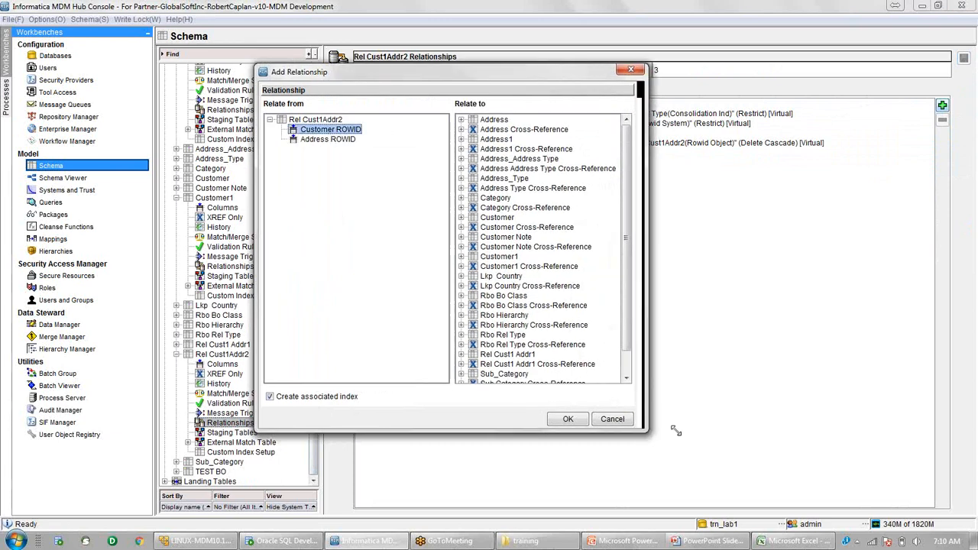
pyautogui.moveTo(676, 430); pyautogui.dragTo(737, 425)
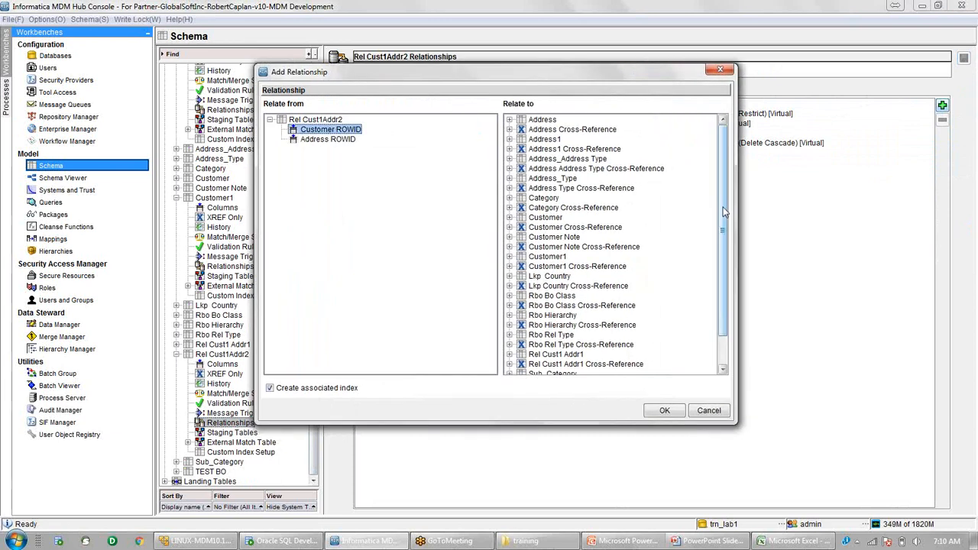
pyautogui.scroll(-2, 724, 211)
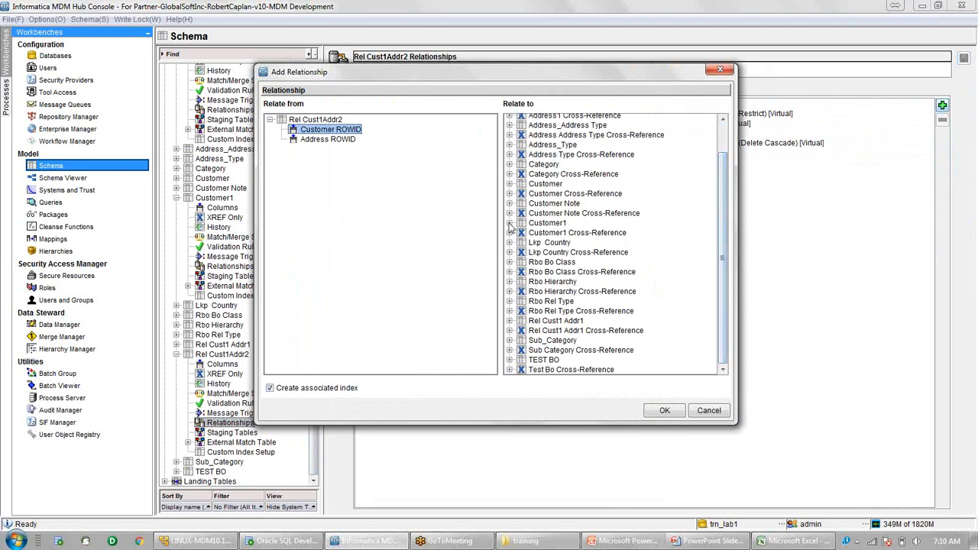
pyautogui.click(510, 223)
pyautogui.click(552, 234)
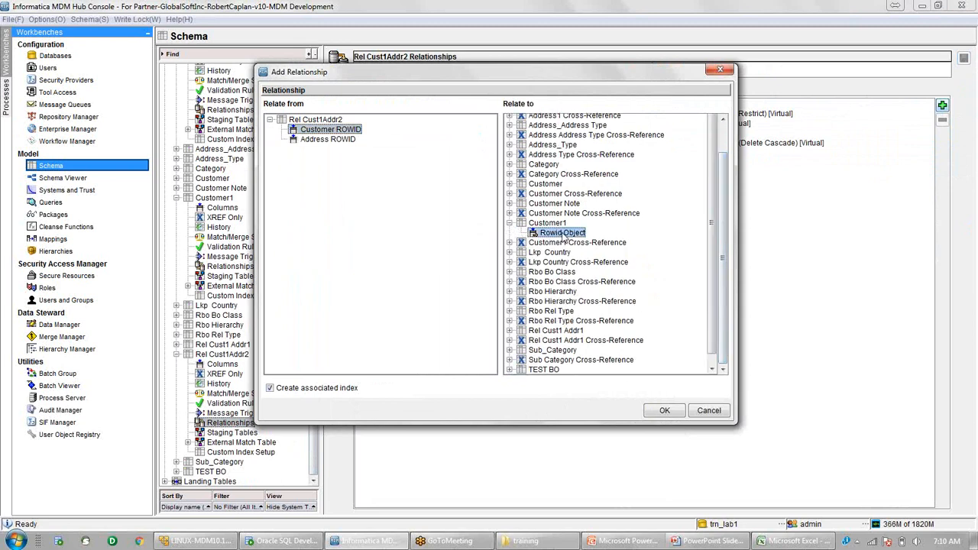
pyautogui.click(665, 412)
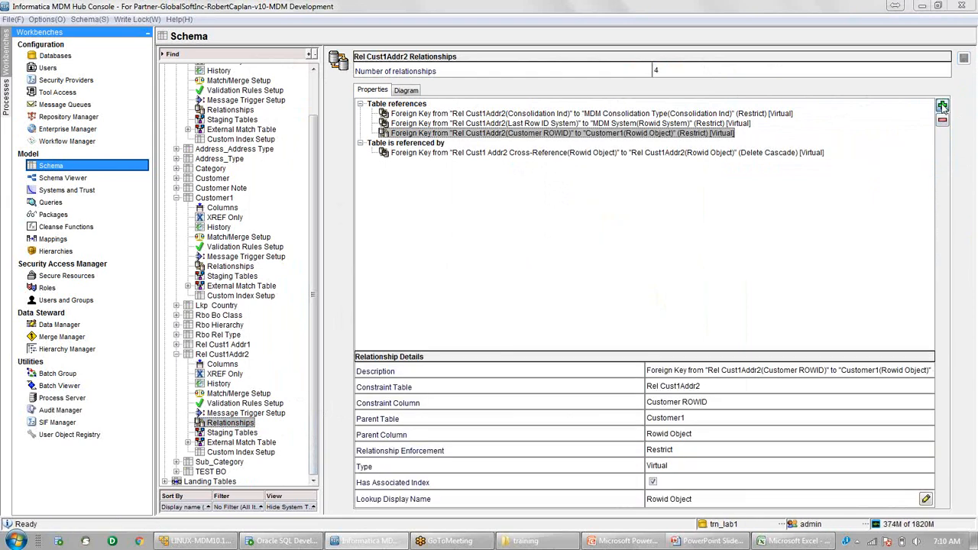
# Add a relationship from Rel Cust1Addr2's Address ROWID to Address1's Rowid Object.
pyautogui.click(943, 107)
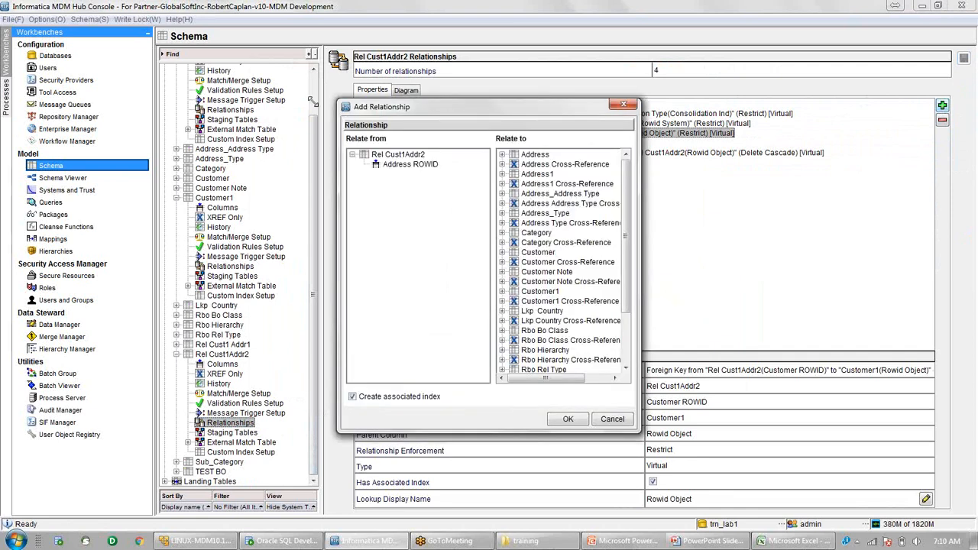
pyautogui.moveTo(312, 100); pyautogui.dragTo(191, 80)
pyautogui.click(271, 143)
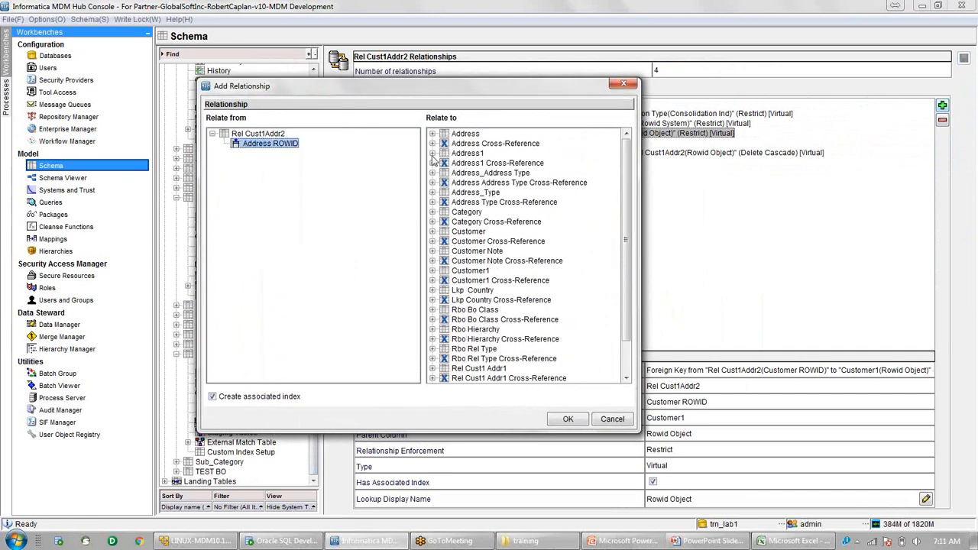
pyautogui.click(433, 153)
pyautogui.click(477, 164)
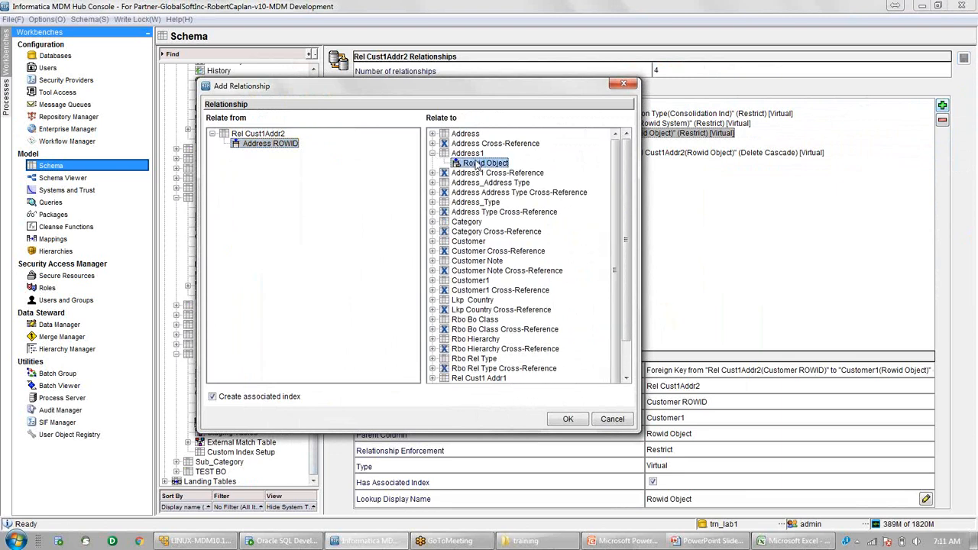
pyautogui.click(568, 421)
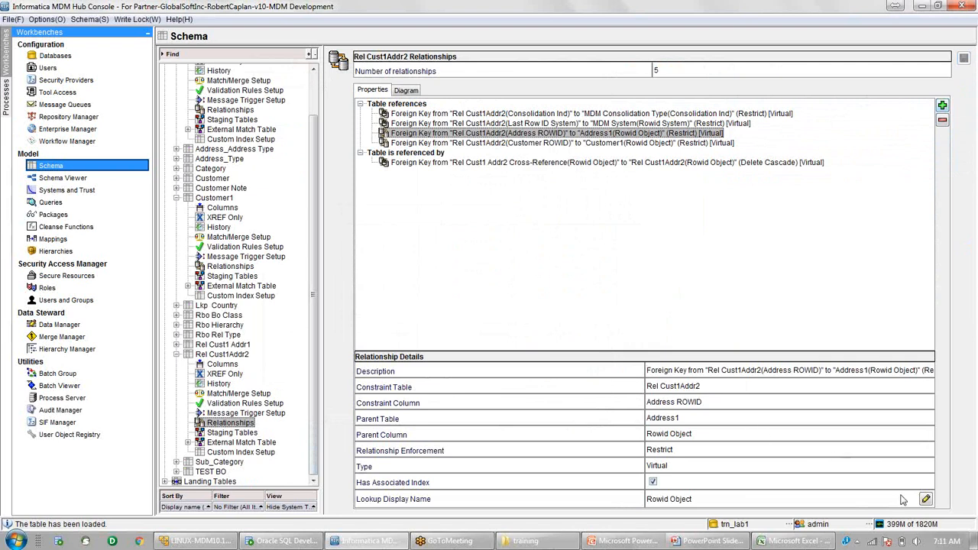
# Set Address Line1 as the lookup display name for the Address1 relationship and save.
pyautogui.click(925, 499)
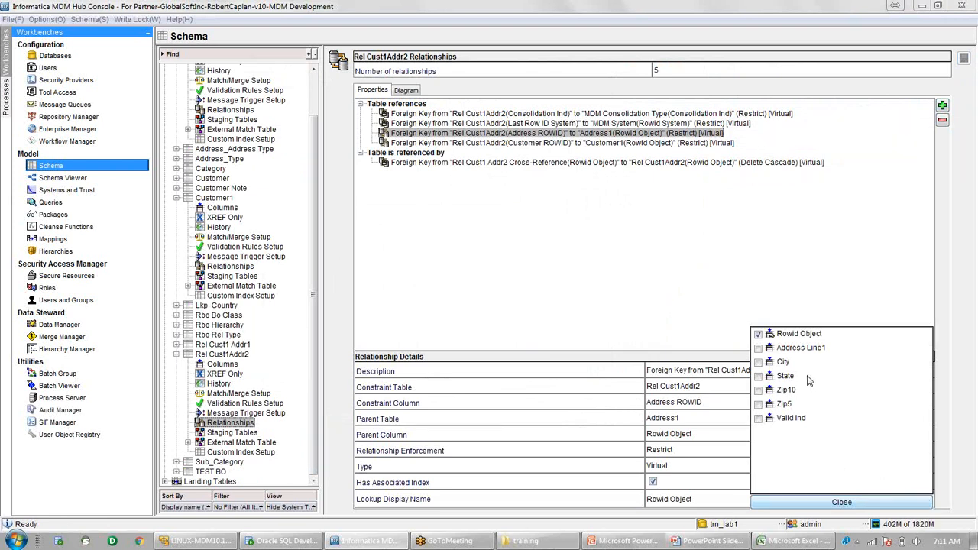
pyautogui.click(761, 349)
pyautogui.click(830, 502)
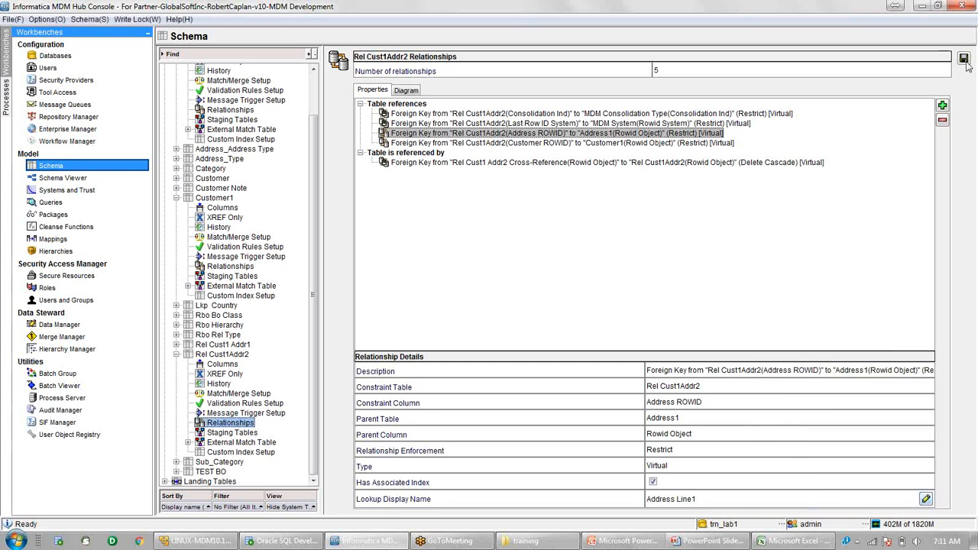
pyautogui.click(963, 58)
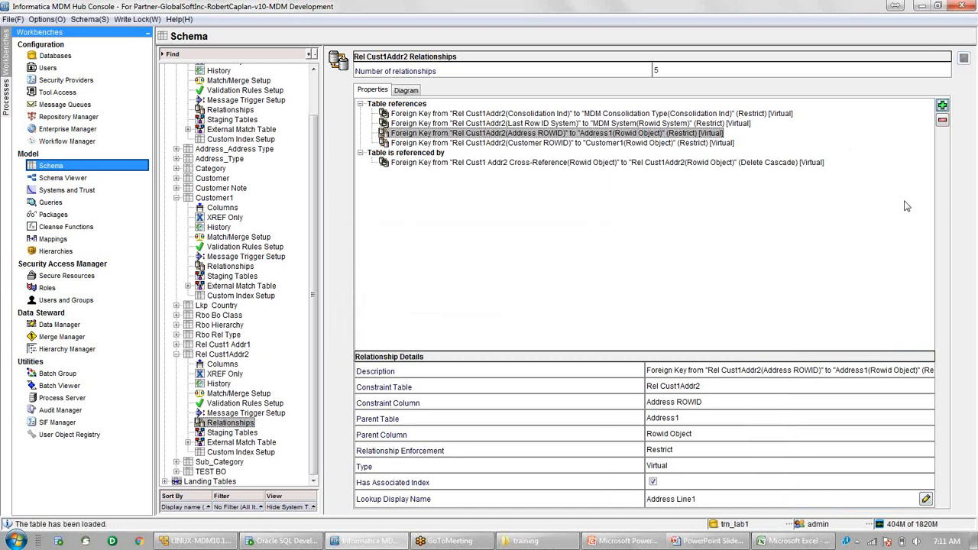
# Set Customer Name as the lookup display name for the Customer1 relationship, then open Schema Viewer.
pyautogui.click(590, 144)
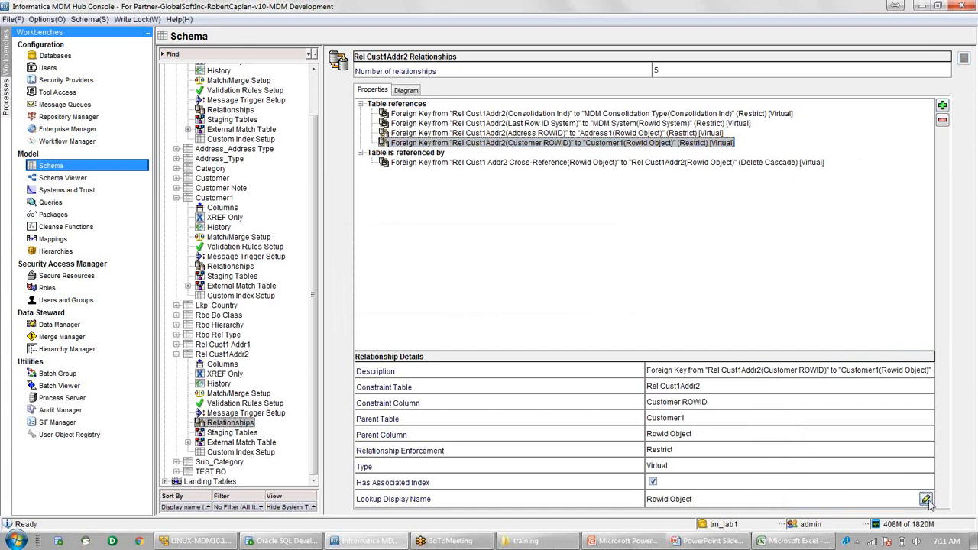
pyautogui.click(926, 499)
pyautogui.click(759, 348)
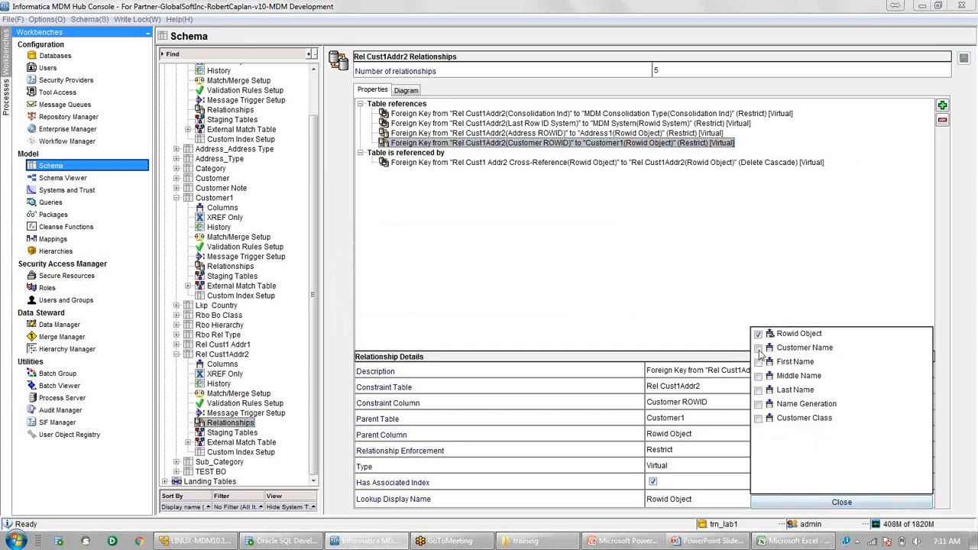
pyautogui.click(842, 502)
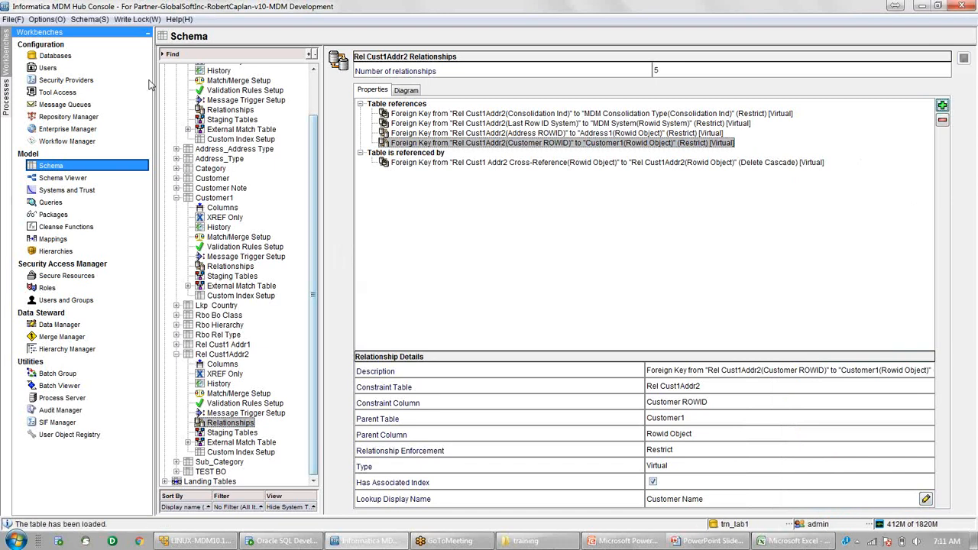
pyautogui.click(88, 179)
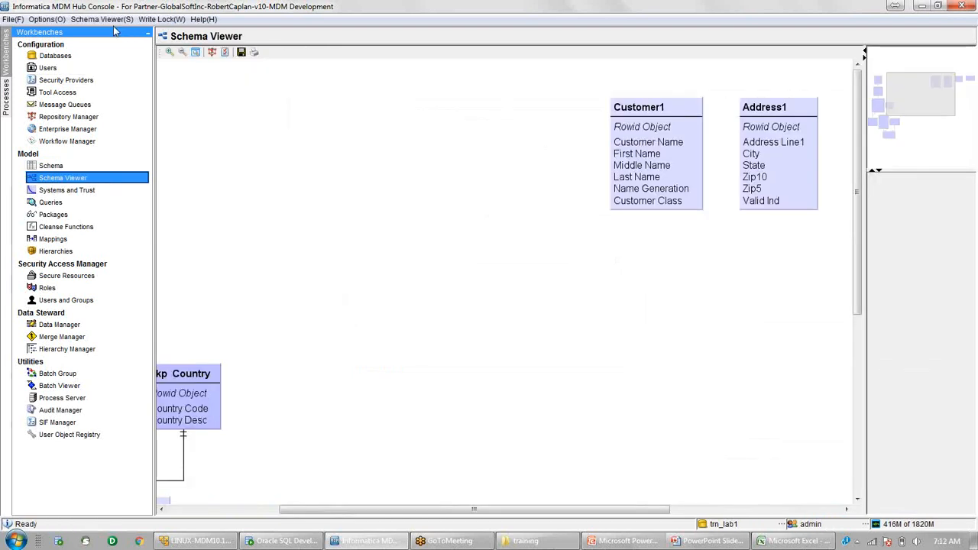
# Refresh the diagram and zoom to Rel Cust1Addr2 linked to Address1 and Customer1 via ROWID columns.
pyautogui.click(104, 20)
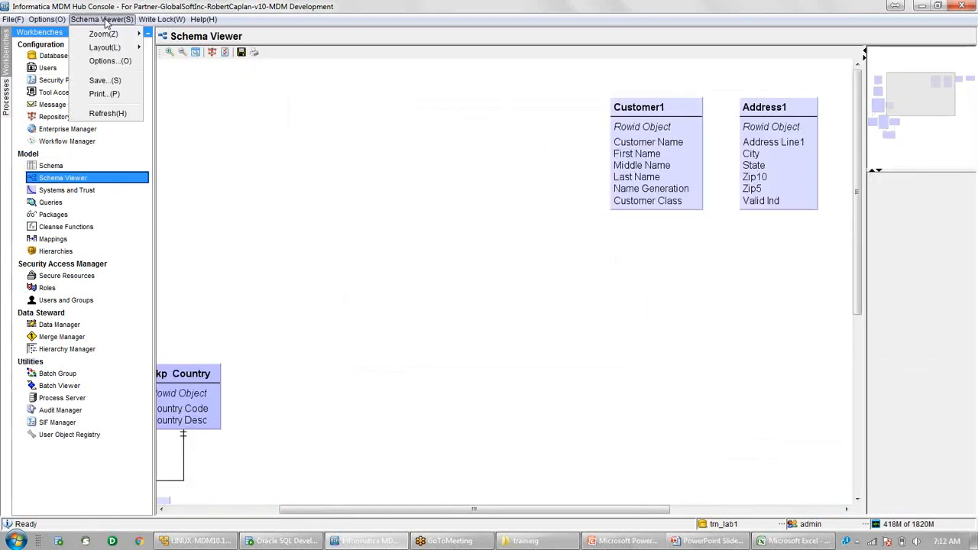
pyautogui.click(118, 114)
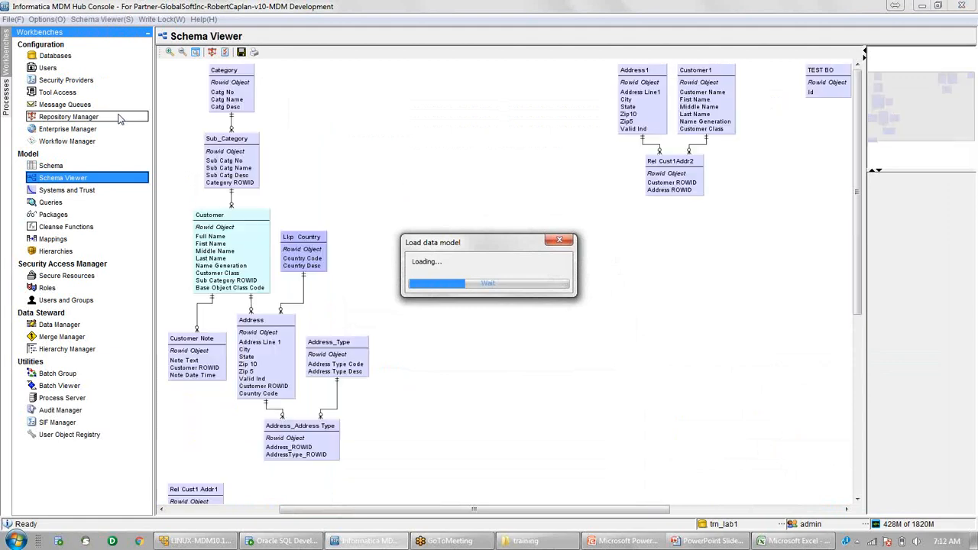
pyautogui.click(171, 58)
pyautogui.scroll(3, 840, 184)
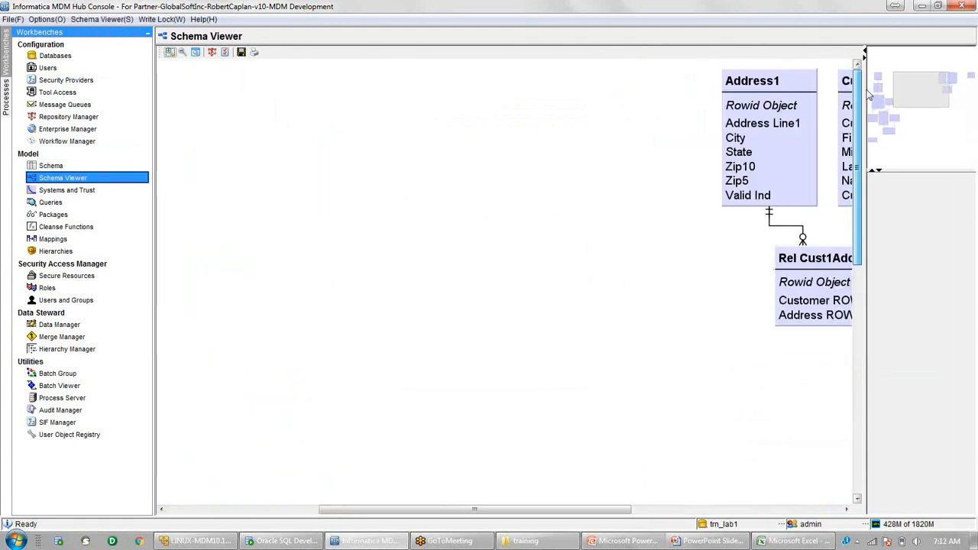
pyautogui.moveTo(562, 508); pyautogui.dragTo(754, 458)
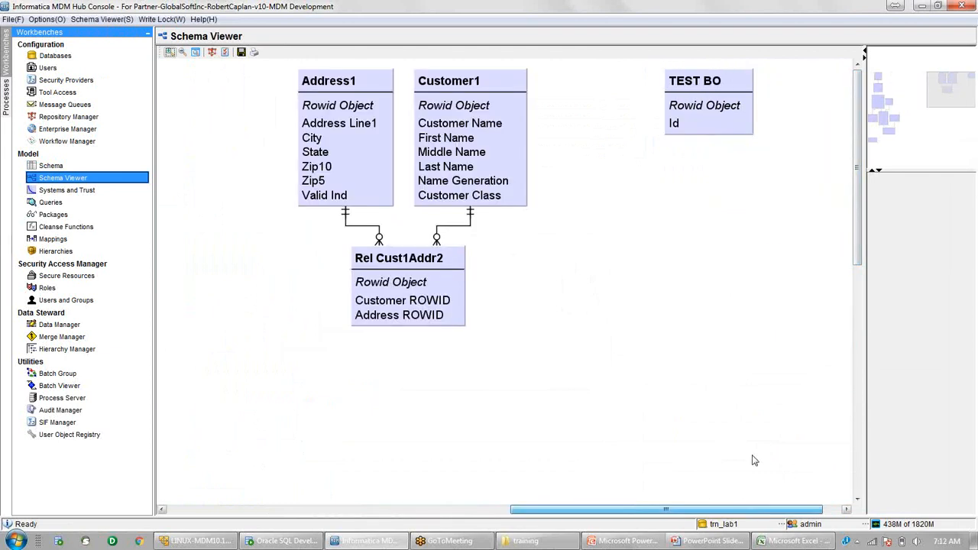